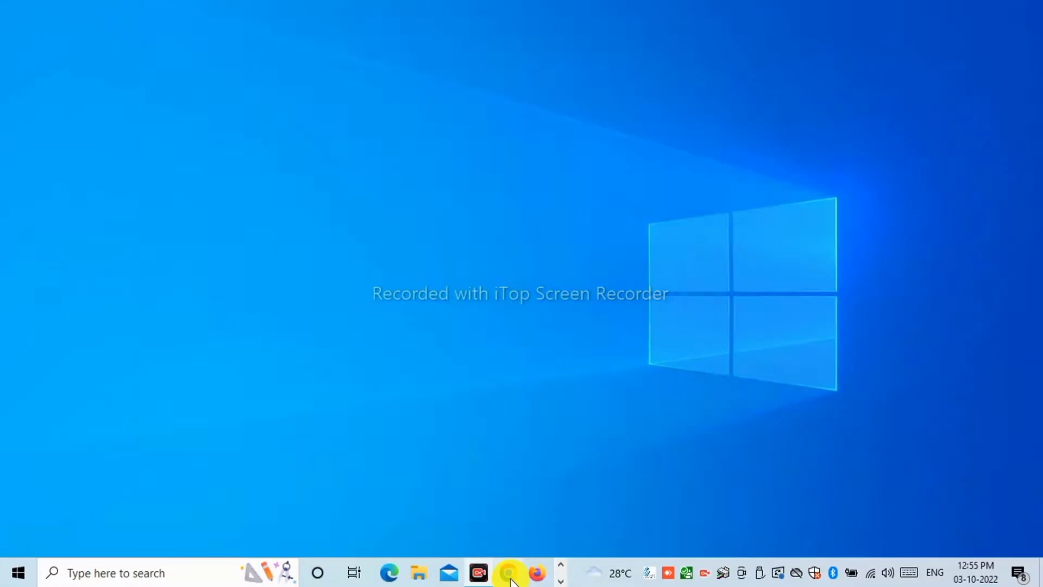
Load the NFSA portal home page in Chrome from the autocompleted nfsa.gov.in address.
{"action": "left_click", "coordinate": [508, 573]}
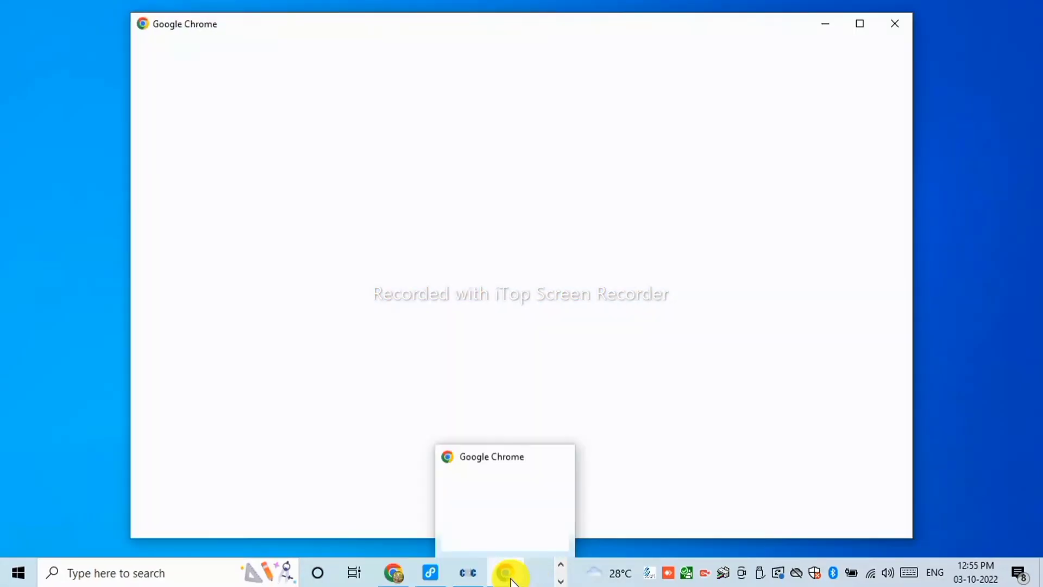
{"action": "left_click", "coordinate": [172, 40]}
{"action": "type", "text": "n"}
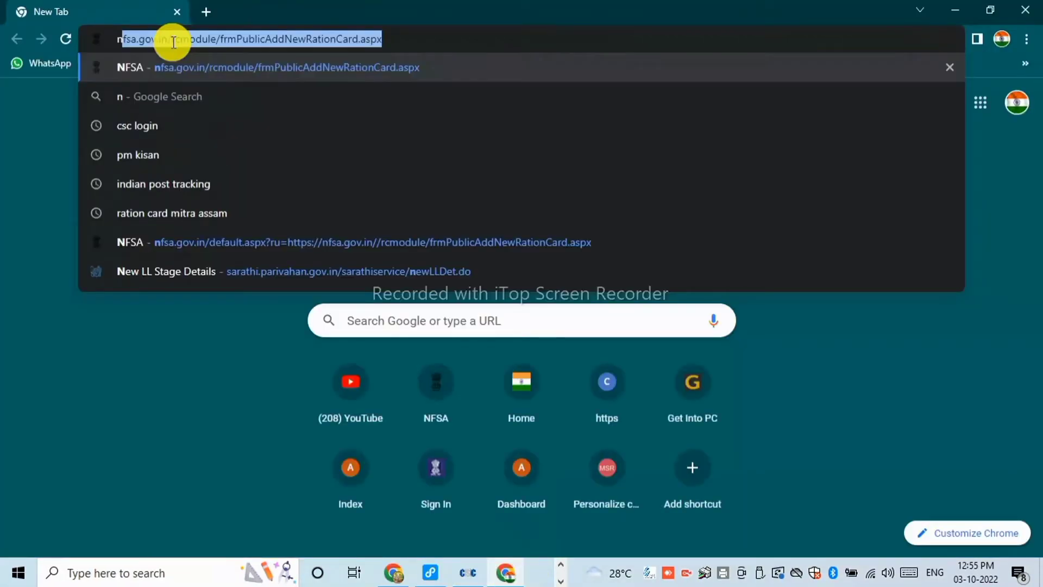
{"action": "type", "text": "fsa"}
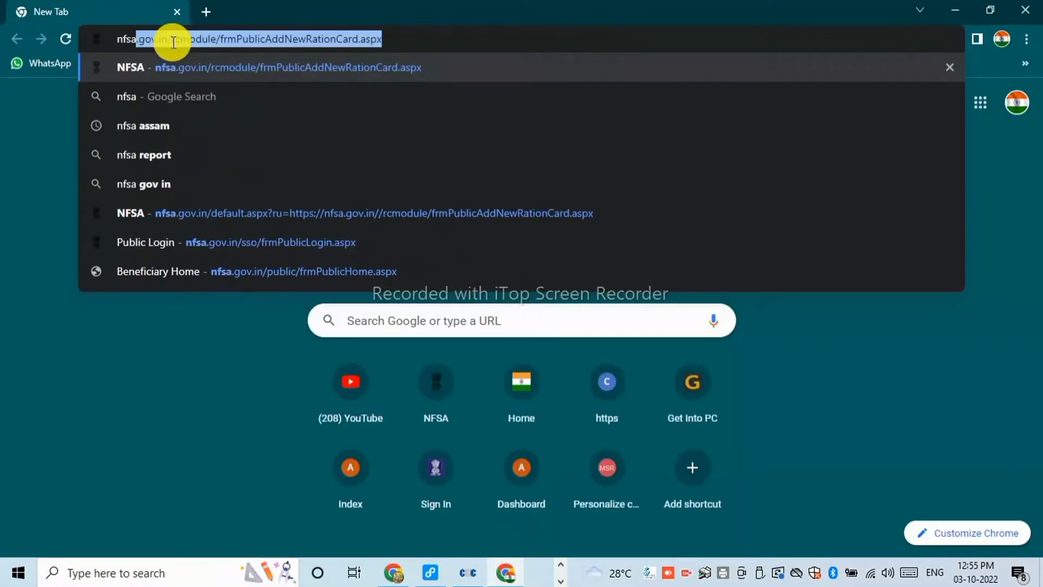
{"action": "key", "text": "Return"}
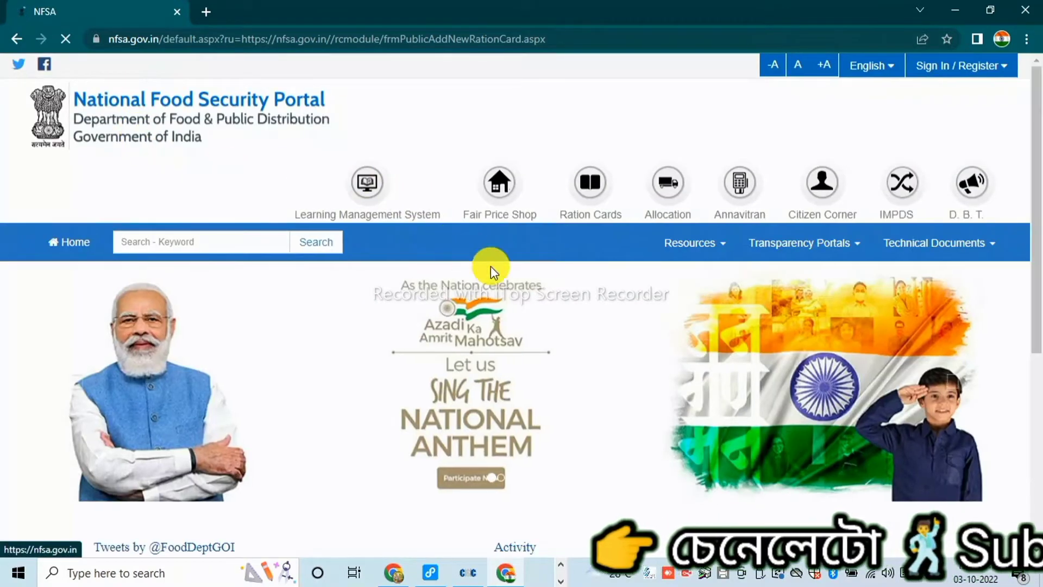
Browse the home page, return to the top, and reveal the Public and Official Log In choices.
{"action": "scroll", "coordinate": [548, 312], "scroll_direction": "down", "scroll_amount": 1}
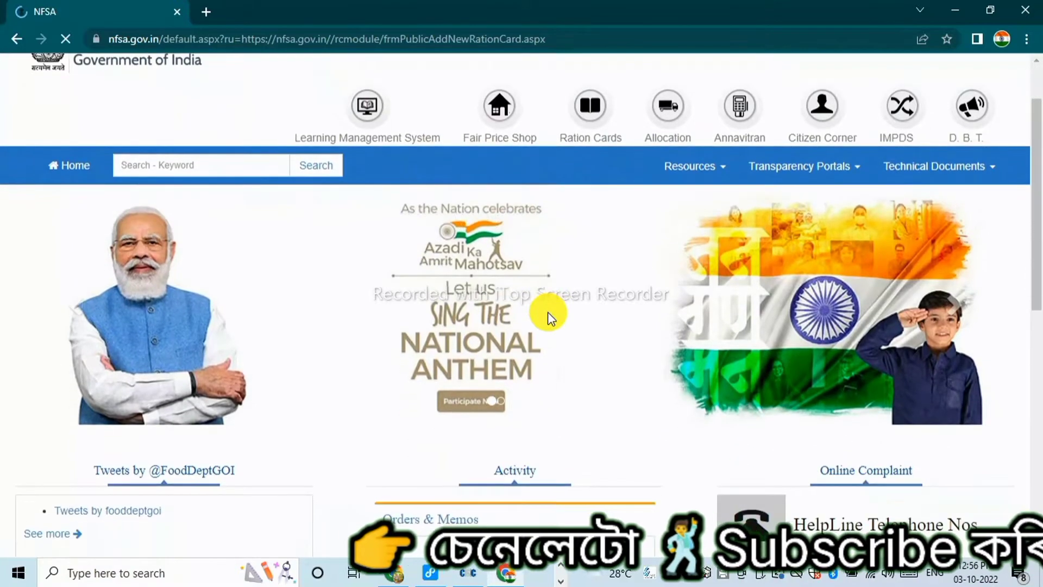
{"action": "scroll", "coordinate": [548, 312], "scroll_direction": "down", "scroll_amount": 1}
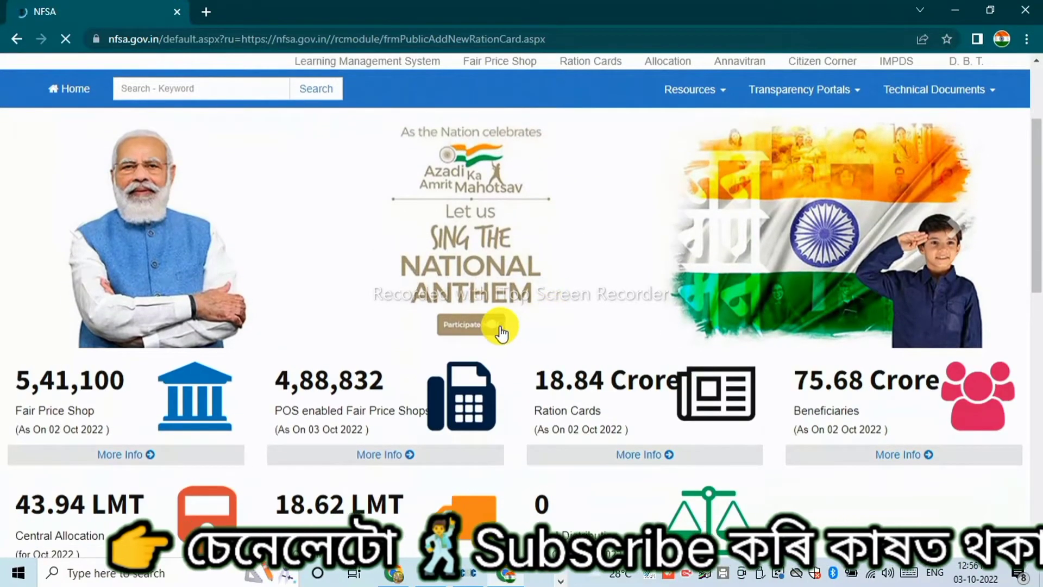
{"action": "left_click", "coordinate": [499, 326]}
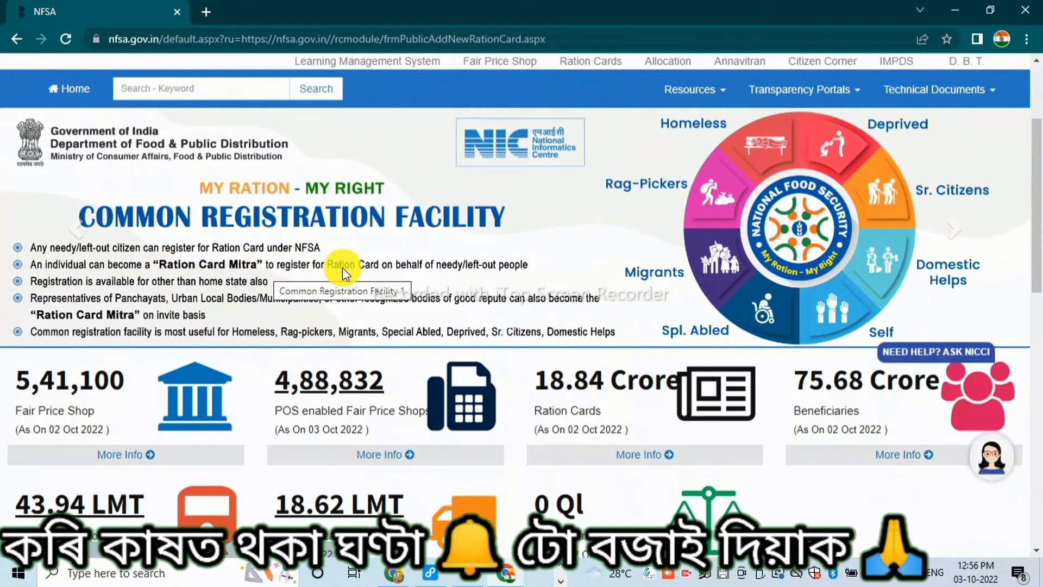
{"action": "scroll", "coordinate": [422, 268], "scroll_direction": "up", "scroll_amount": 2}
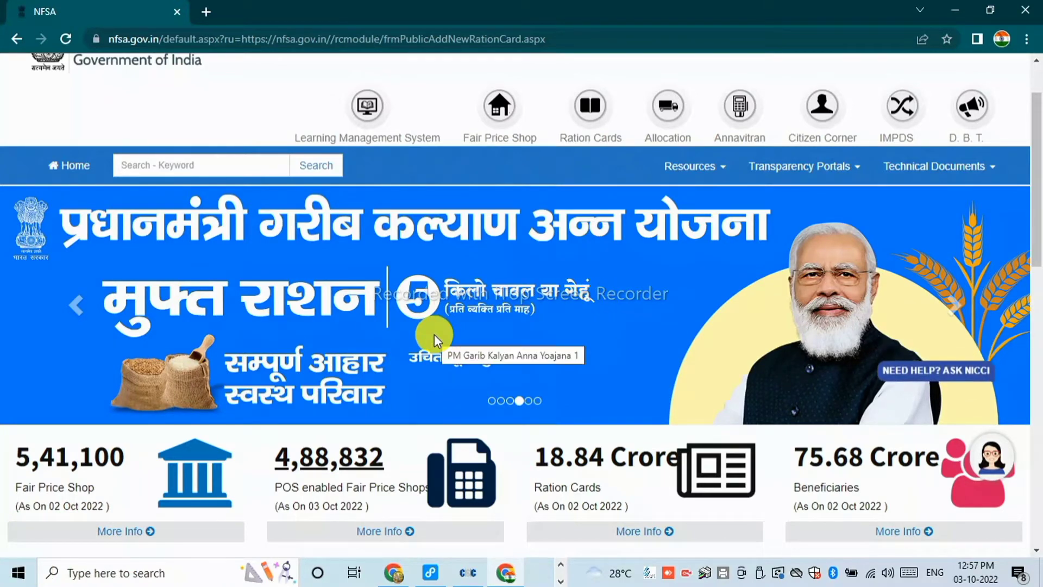
{"action": "scroll", "coordinate": [653, 389], "scroll_direction": "up", "scroll_amount": 2}
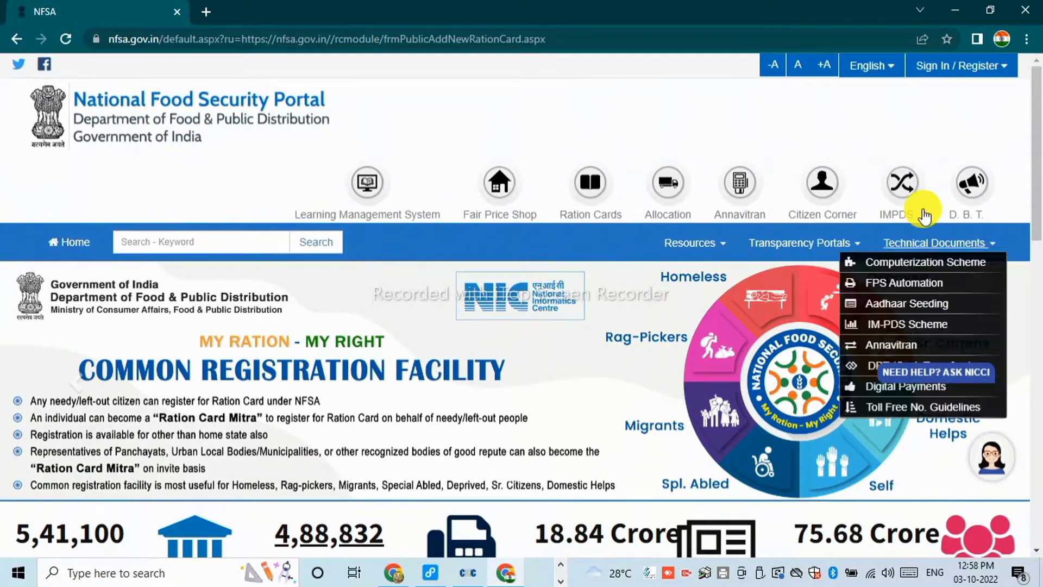
{"action": "mouse_move", "coordinate": [952, 64]}
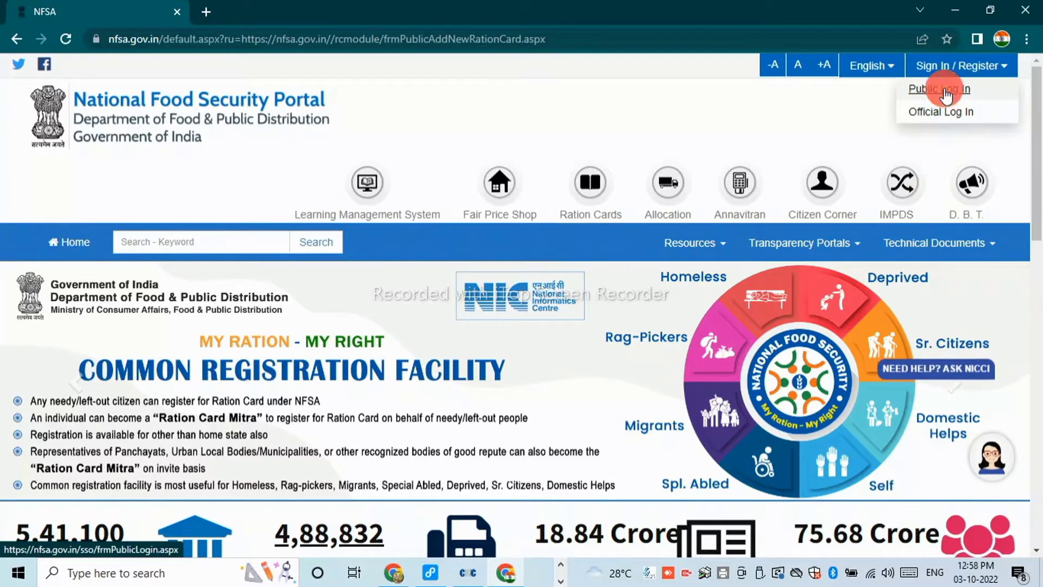
Go to Public Log In and follow the 'New User! Sign up here' link.
{"action": "left_click", "coordinate": [945, 94]}
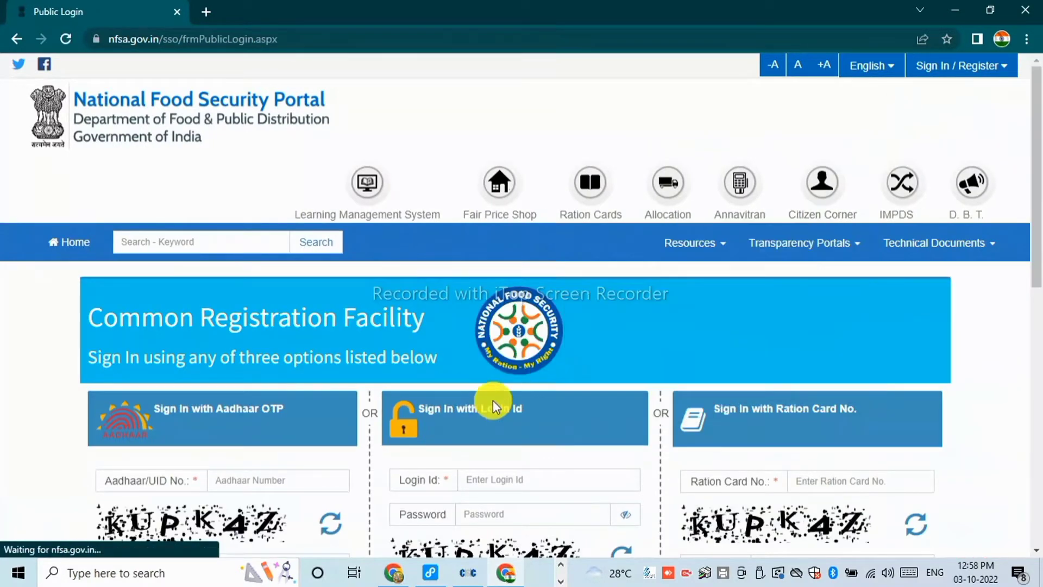
{"action": "scroll", "coordinate": [493, 401], "scroll_direction": "down", "scroll_amount": 4}
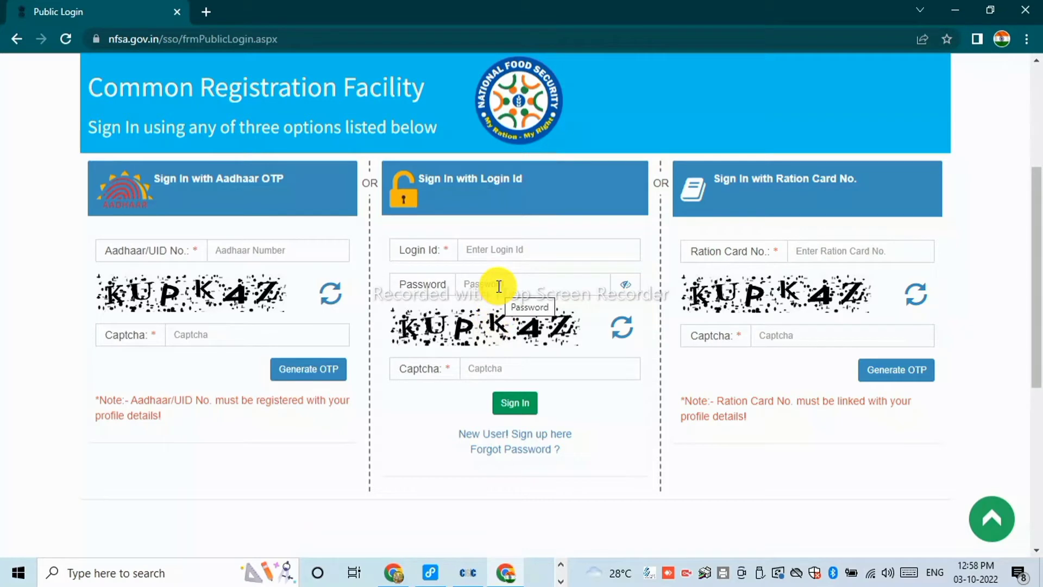
{"action": "left_click", "coordinate": [505, 438]}
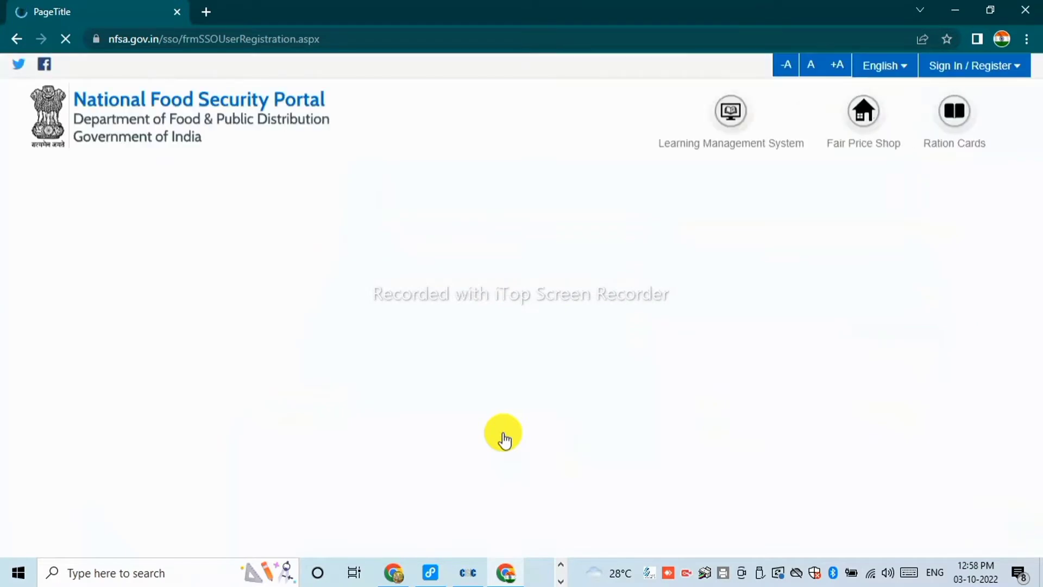
{"action": "left_click", "coordinate": [241, 330]}
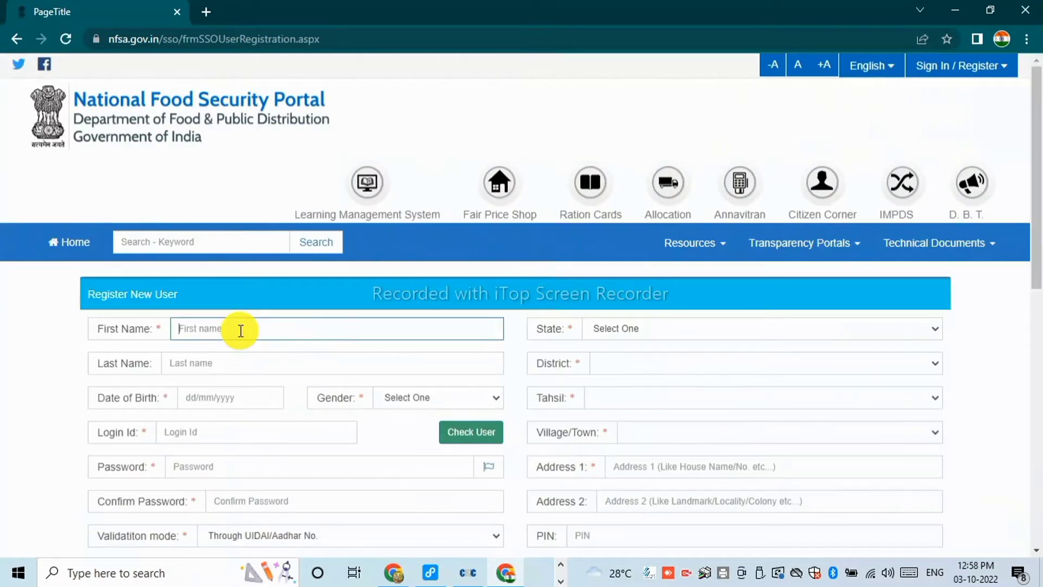
{"action": "scroll", "coordinate": [240, 331], "scroll_direction": "down", "scroll_amount": 3}
{"action": "scroll", "coordinate": [205, 100], "scroll_direction": "up", "scroll_amount": 1}
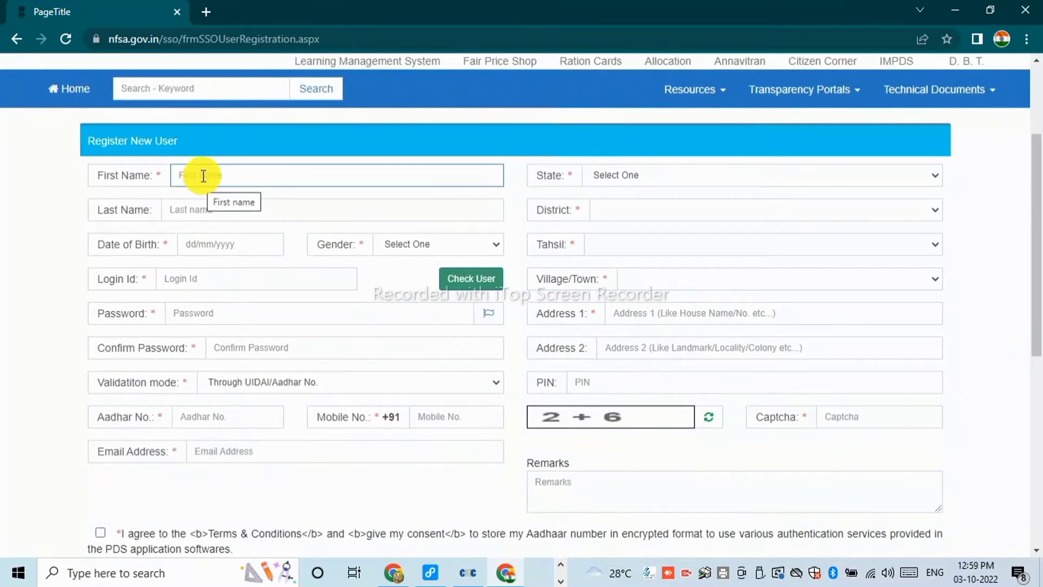
{"action": "left_click", "coordinate": [201, 207]}
{"action": "left_click", "coordinate": [210, 242]}
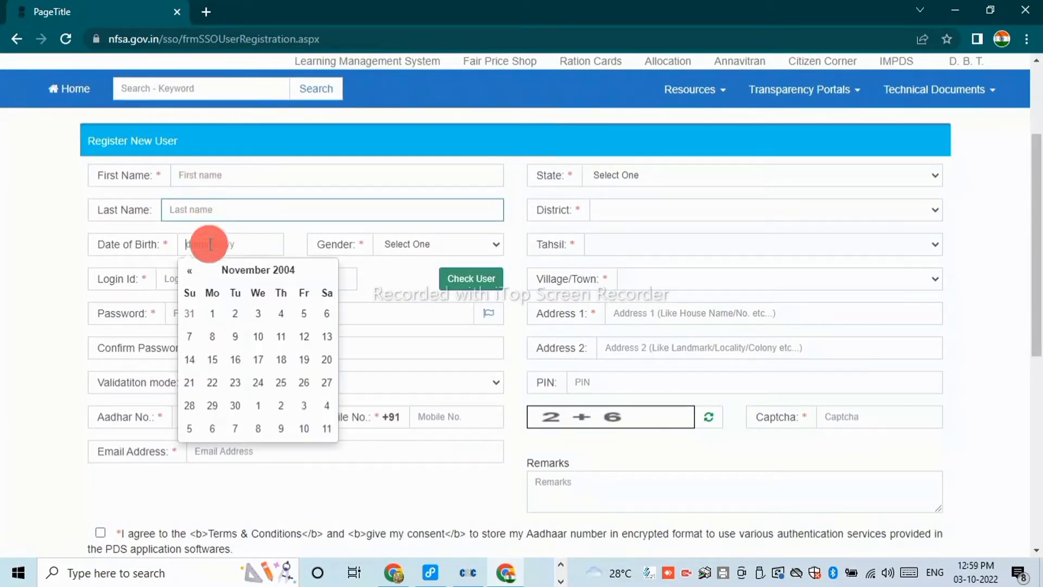
{"action": "left_click", "coordinate": [168, 281]}
{"action": "left_click", "coordinate": [430, 243]}
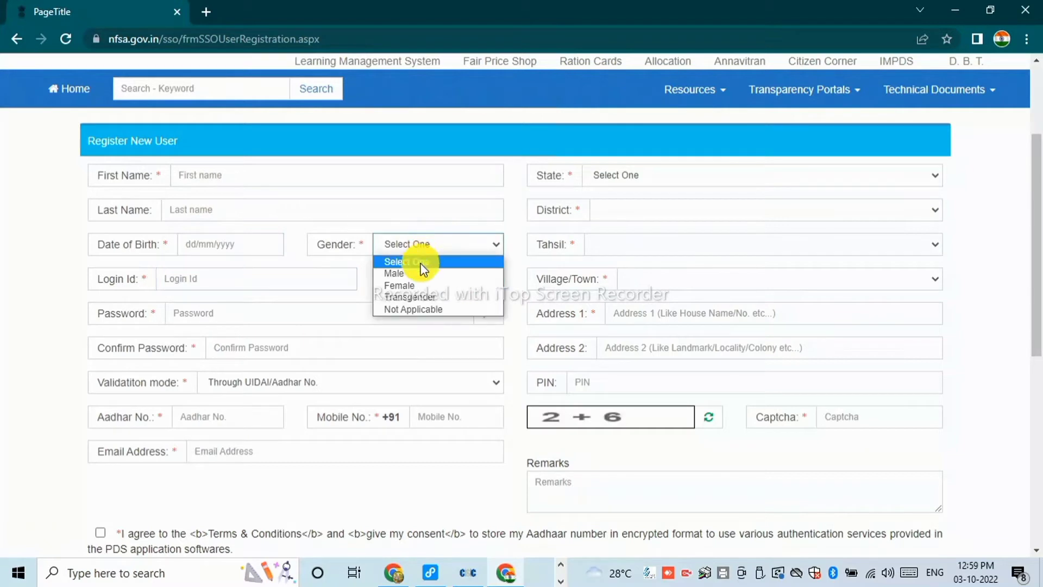
{"action": "left_click", "coordinate": [217, 278]}
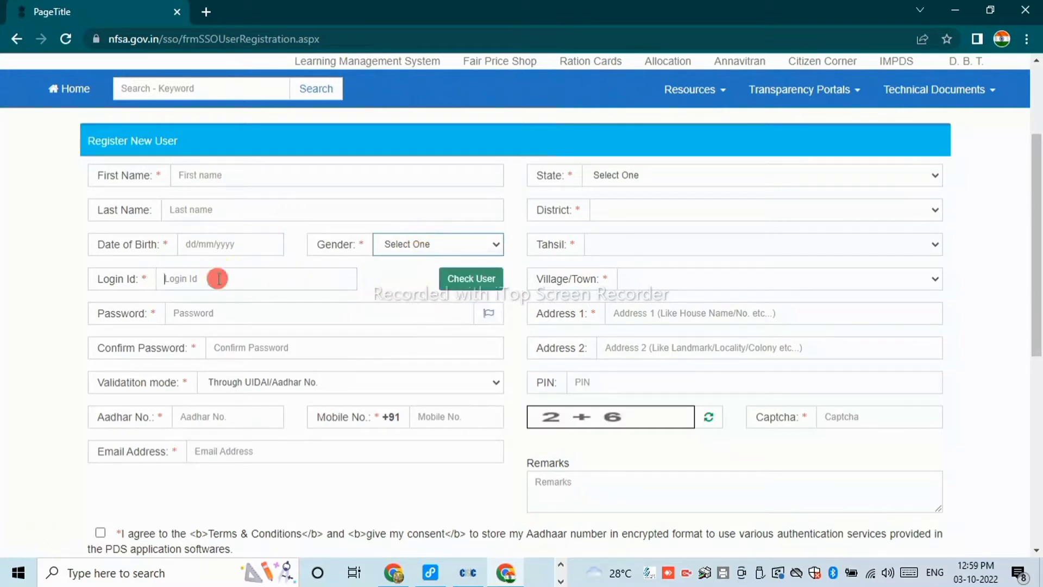
{"action": "left_click", "coordinate": [215, 318]}
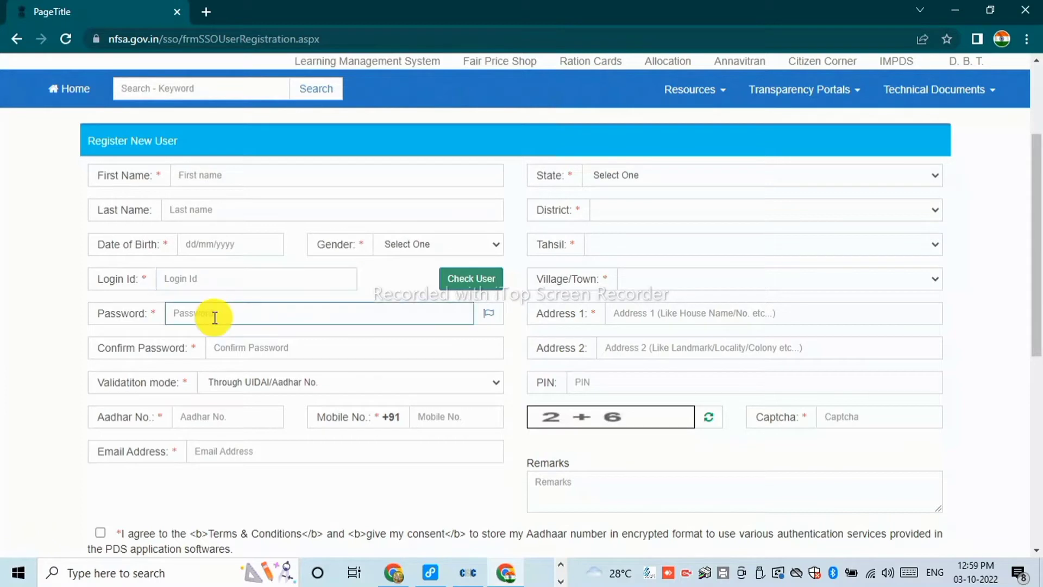
{"action": "left_click", "coordinate": [246, 352]}
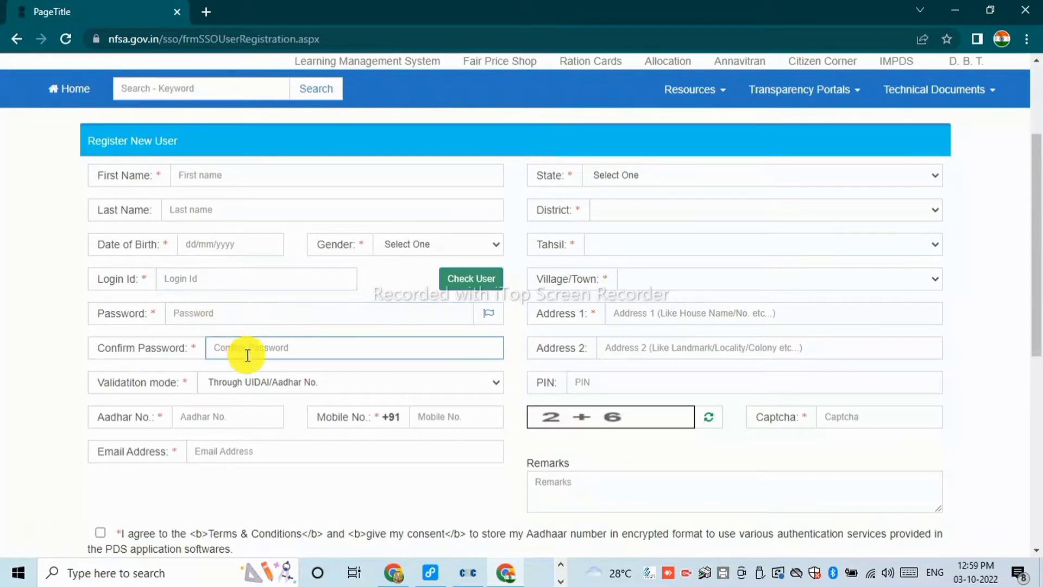
{"action": "left_click", "coordinate": [234, 416]}
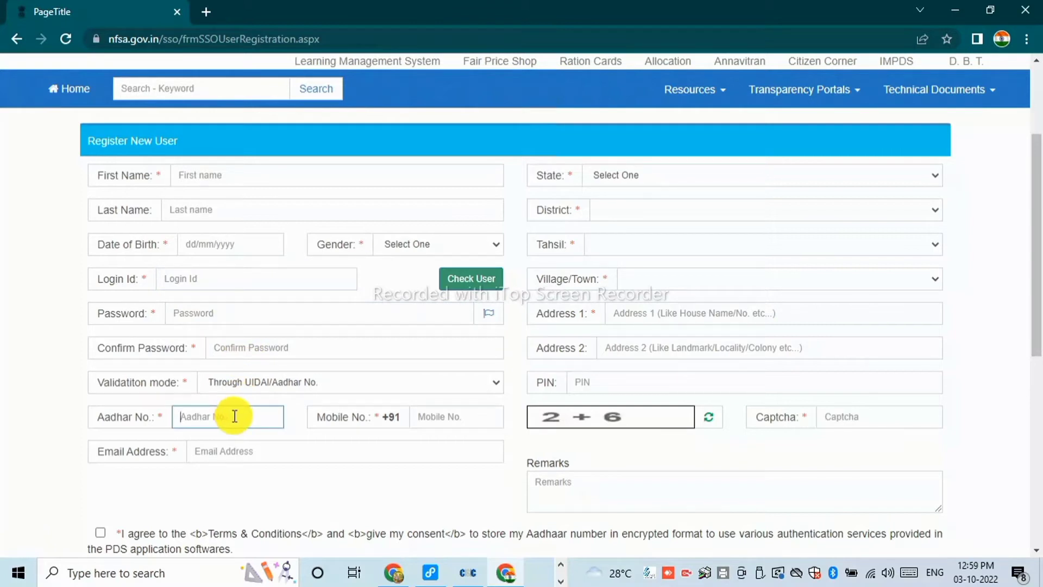
{"action": "left_click", "coordinate": [434, 417]}
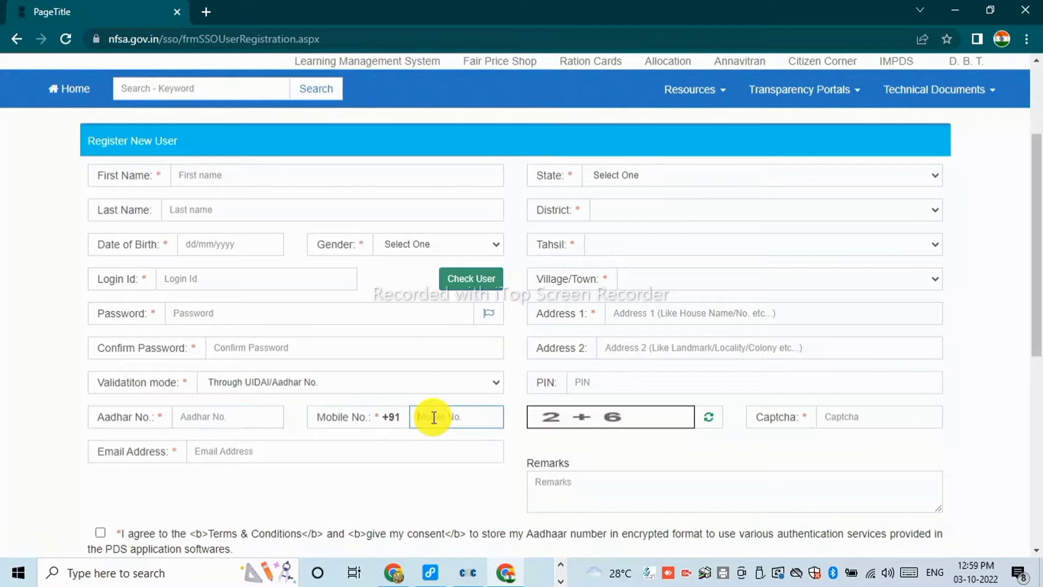
{"action": "left_click", "coordinate": [297, 451]}
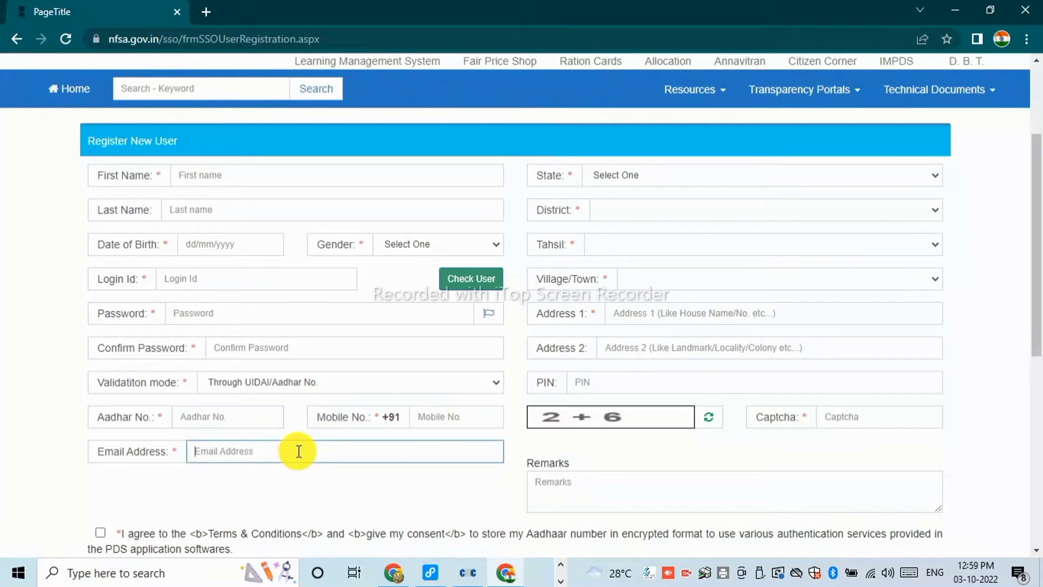
{"action": "scroll", "coordinate": [429, 401], "scroll_direction": "up", "scroll_amount": 1}
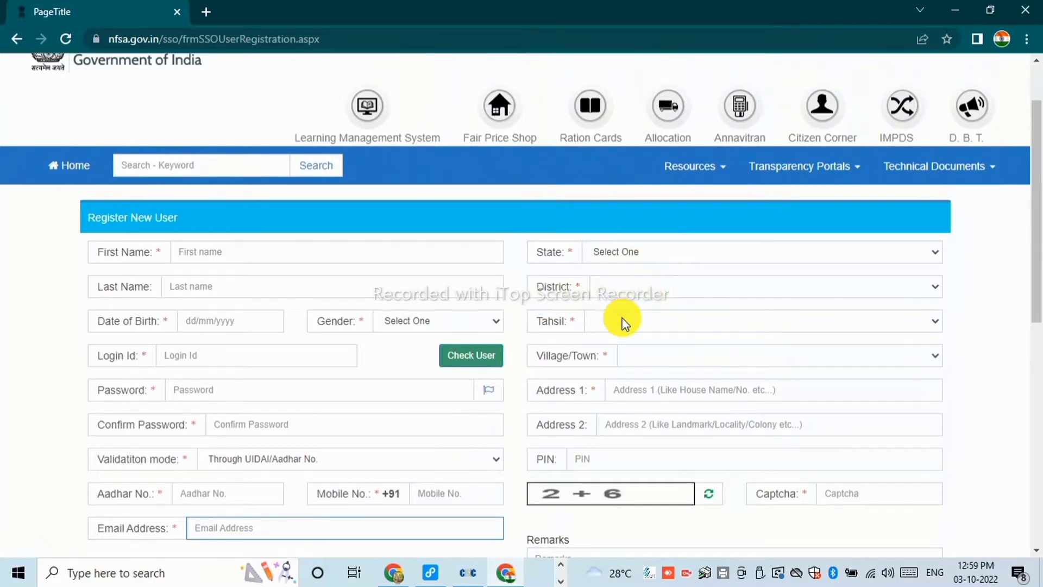
Tick both consent declarations and submit the still-empty Register New User form.
{"action": "scroll", "coordinate": [624, 321], "scroll_direction": "down", "scroll_amount": 1}
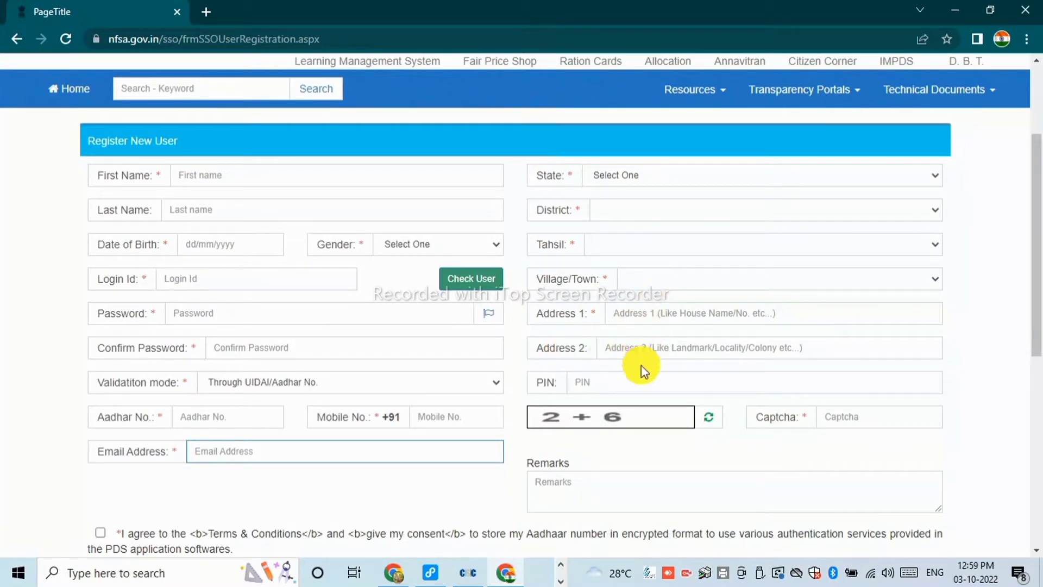
{"action": "scroll", "coordinate": [641, 364], "scroll_direction": "down", "scroll_amount": 1}
{"action": "scroll", "coordinate": [640, 364], "scroll_direction": "down", "scroll_amount": 1}
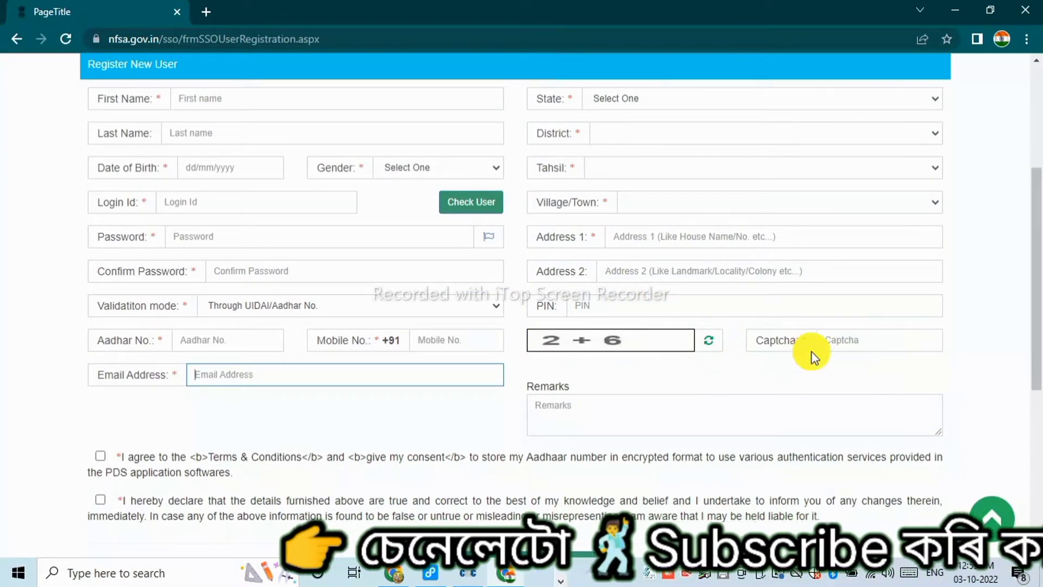
{"action": "scroll", "coordinate": [326, 337], "scroll_direction": "down", "scroll_amount": 3}
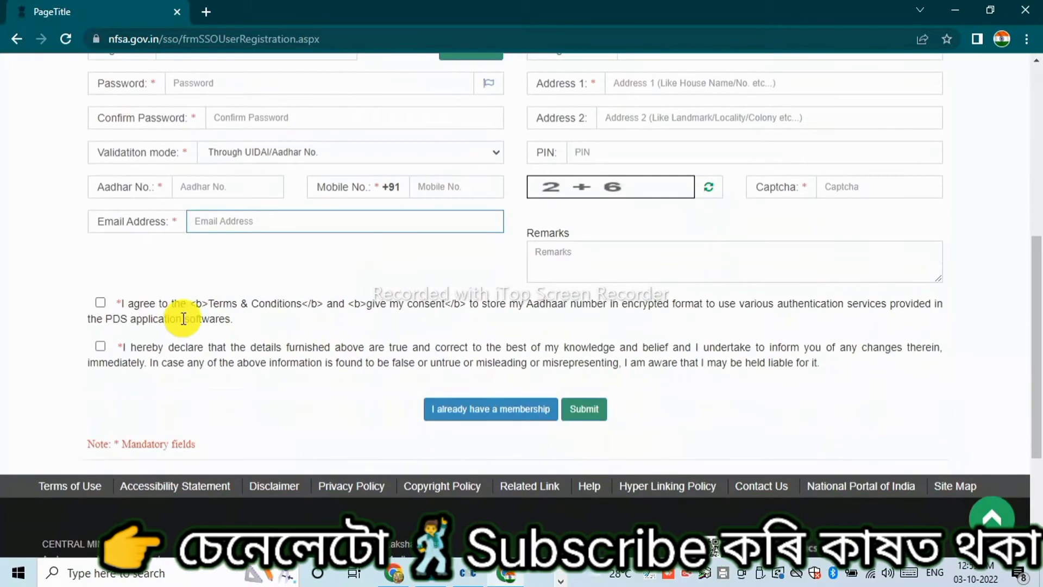
{"action": "left_click", "coordinate": [100, 348]}
{"action": "left_click", "coordinate": [100, 302]}
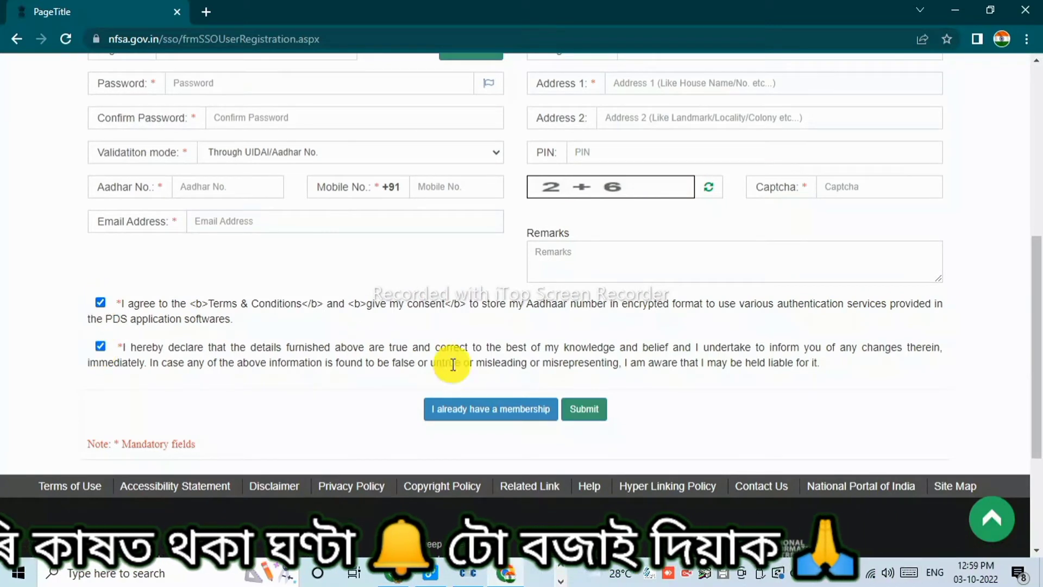
{"action": "left_click", "coordinate": [584, 409]}
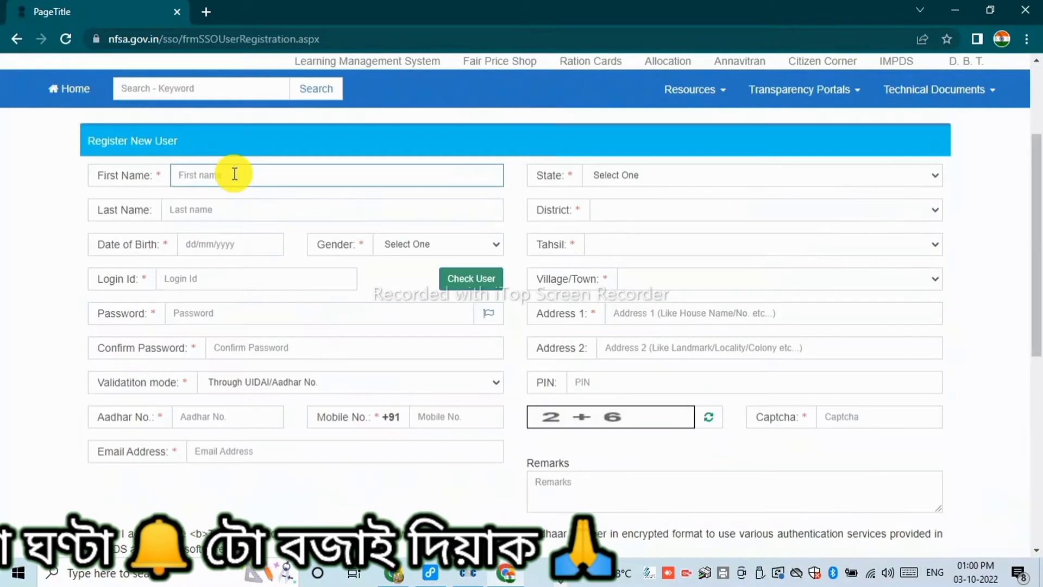
Enter first and last name, birth date 31/12/19, gender Male, and begin the Login Id.
{"action": "left_click", "coordinate": [234, 173]}
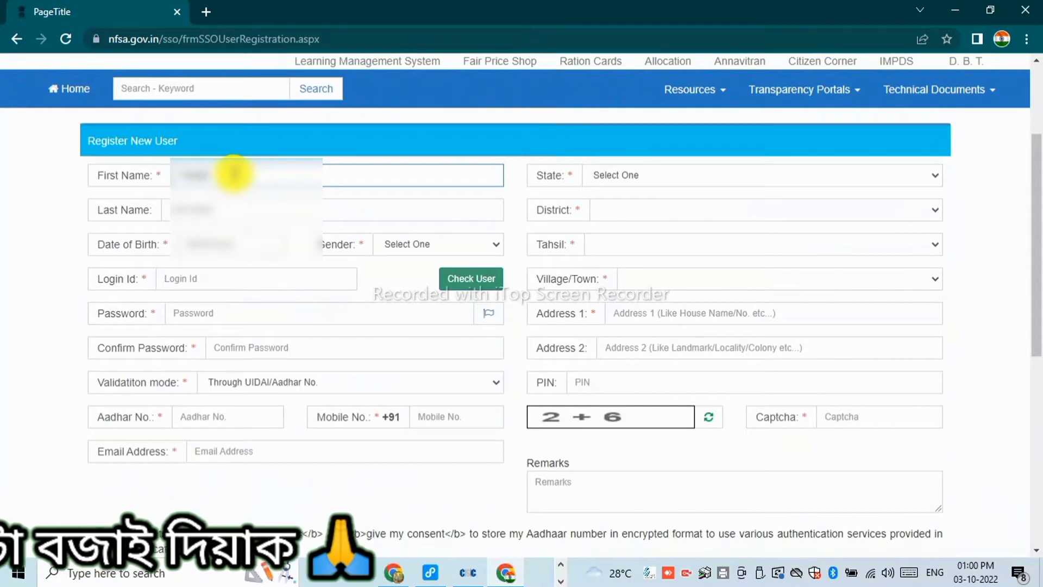
{"action": "left_click", "coordinate": [231, 202]}
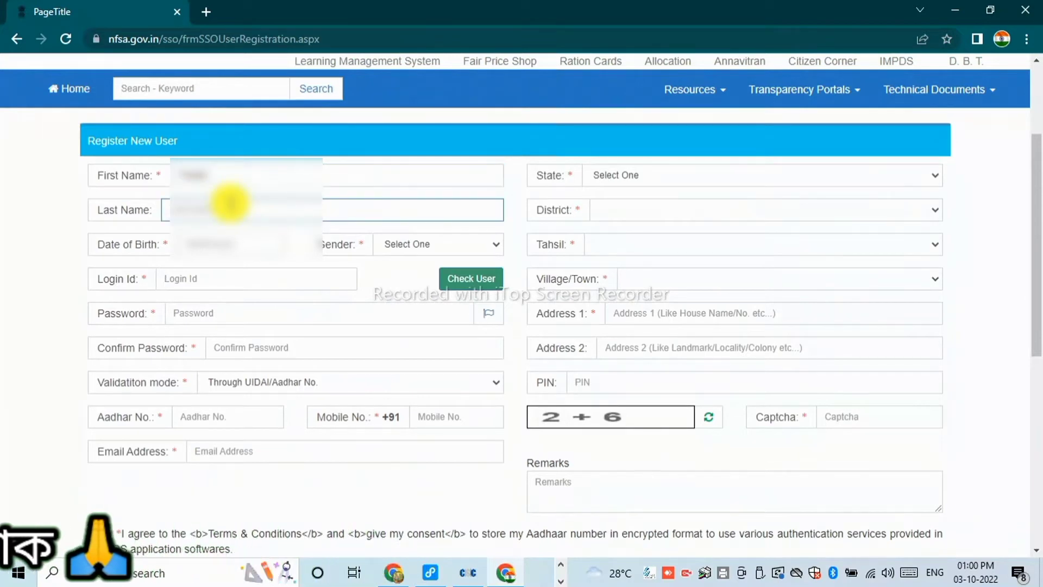
{"action": "left_click", "coordinate": [197, 246]}
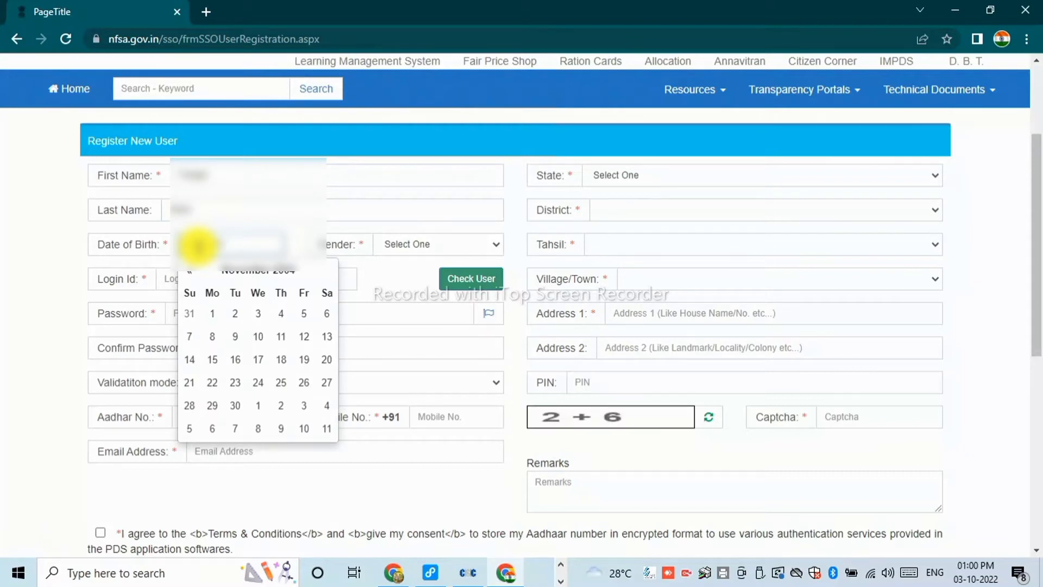
{"action": "type", "text": "31/12/19"}
{"action": "left_click", "coordinate": [402, 245]}
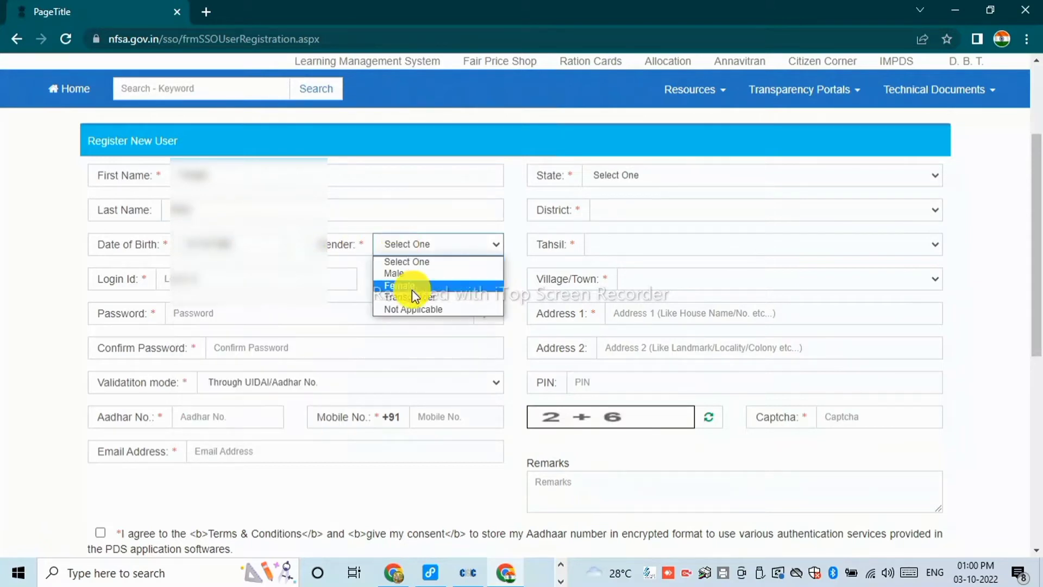
{"action": "left_click", "coordinate": [412, 275]}
{"action": "left_click", "coordinate": [228, 278]}
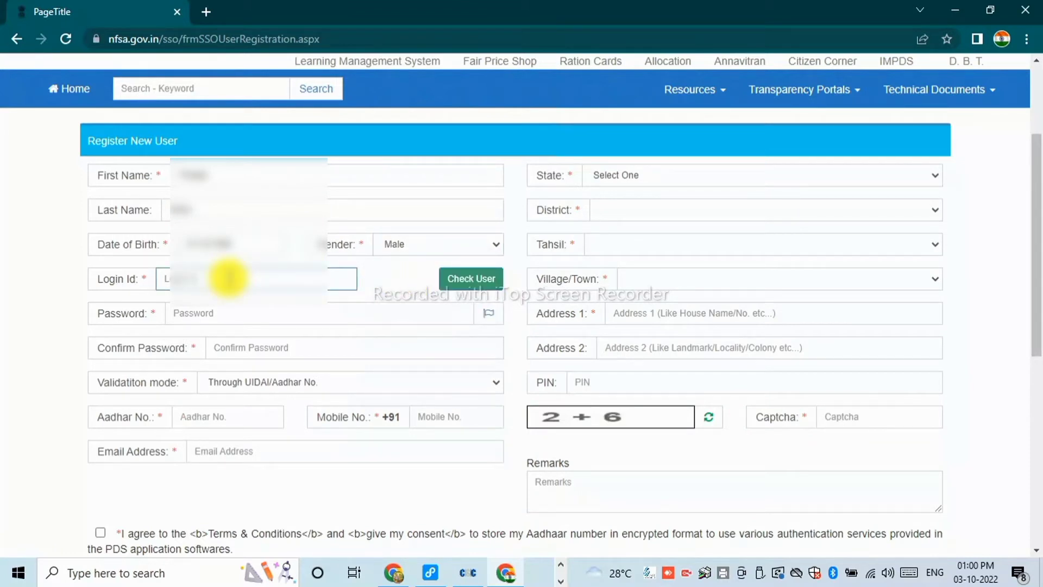
{"action": "type", "text": "K"}
Verify the Login Id is available, then fill password, confirmation, Aadhaar, mobile and e-mail.
{"action": "left_click", "coordinate": [453, 281]}
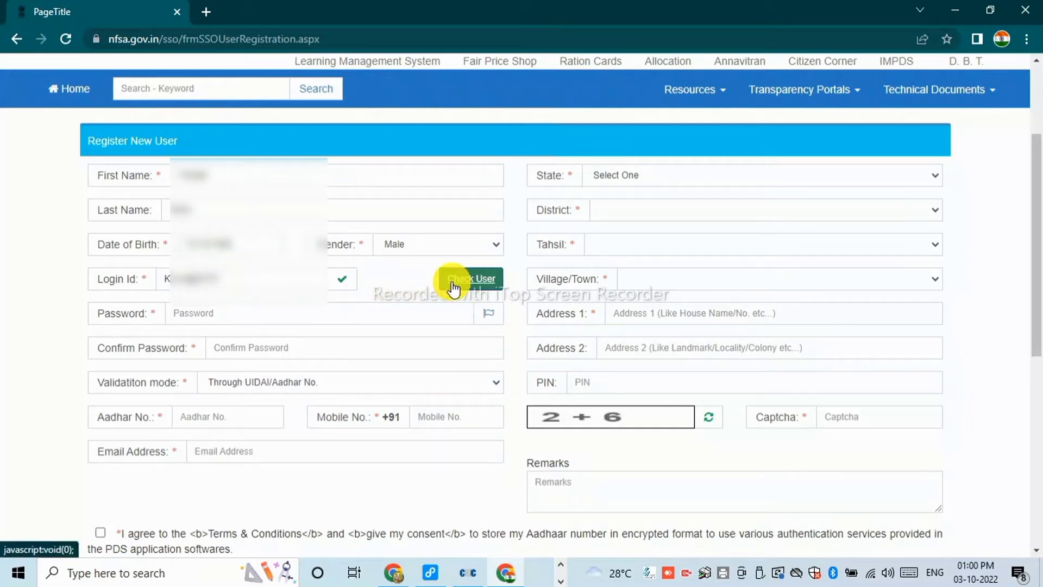
{"action": "left_click_drag", "start_coordinate": [244, 279], "coordinate": [147, 279]}
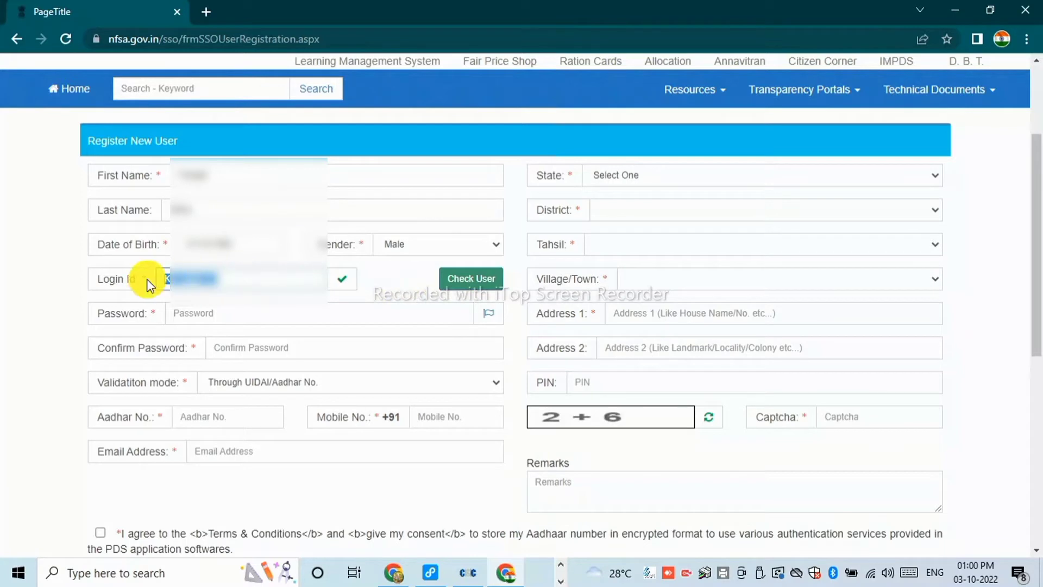
{"action": "left_click", "coordinate": [206, 314]}
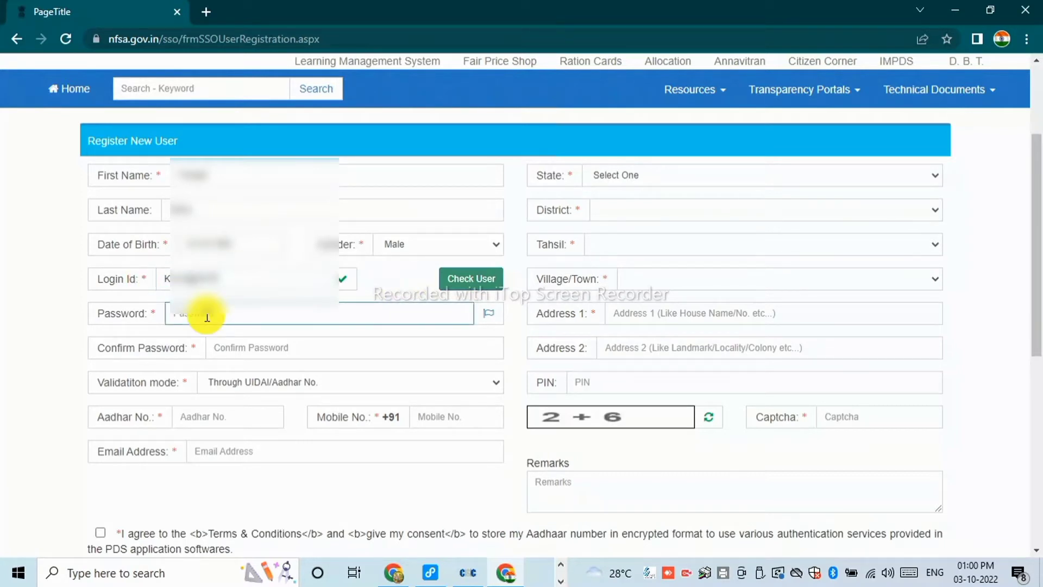
{"action": "left_click", "coordinate": [237, 348]}
{"action": "key", "text": "ctrl+v"}
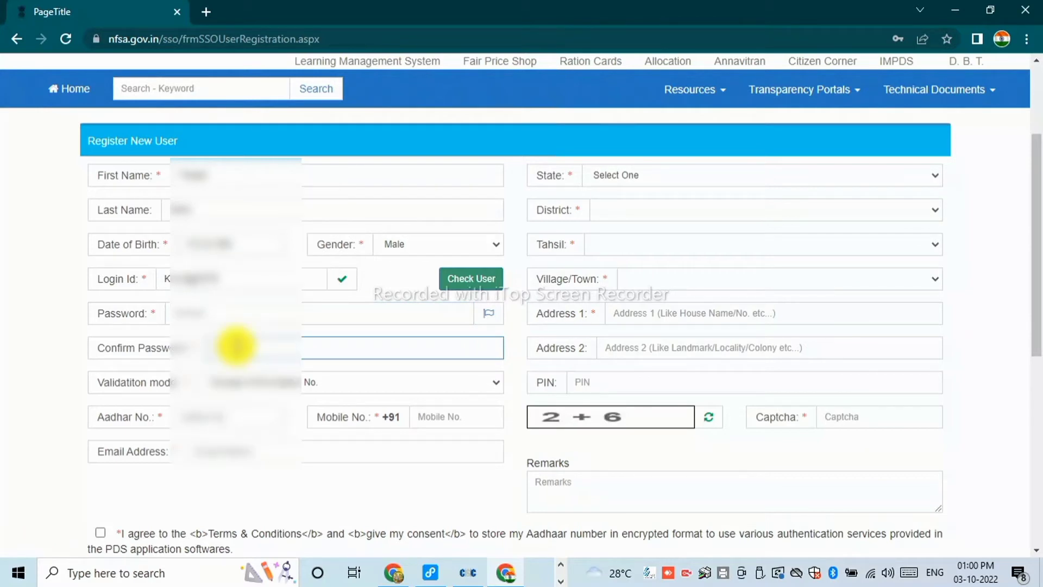
{"action": "left_click", "coordinate": [210, 418]}
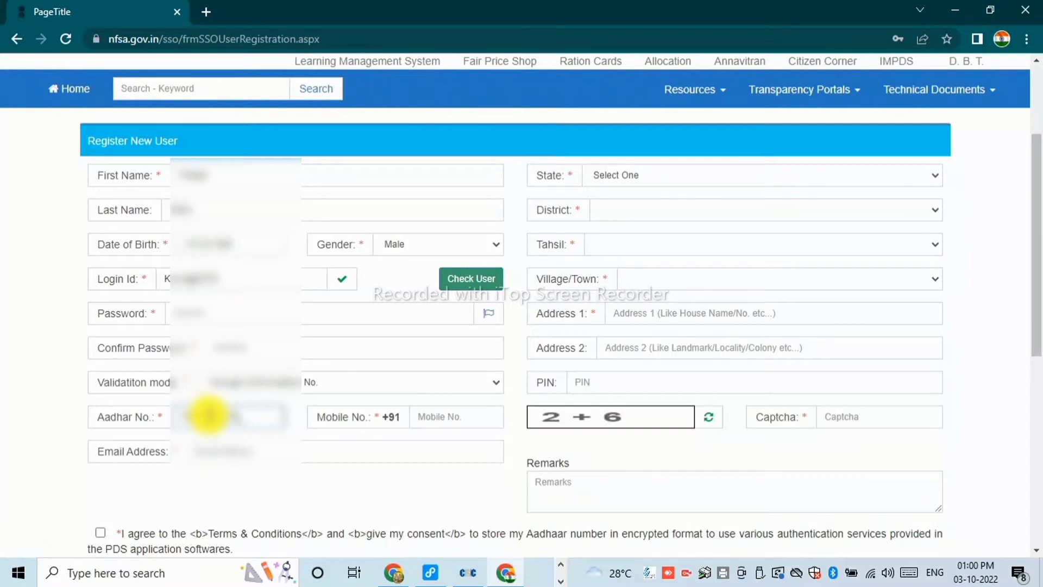
{"action": "left_click", "coordinate": [441, 419]}
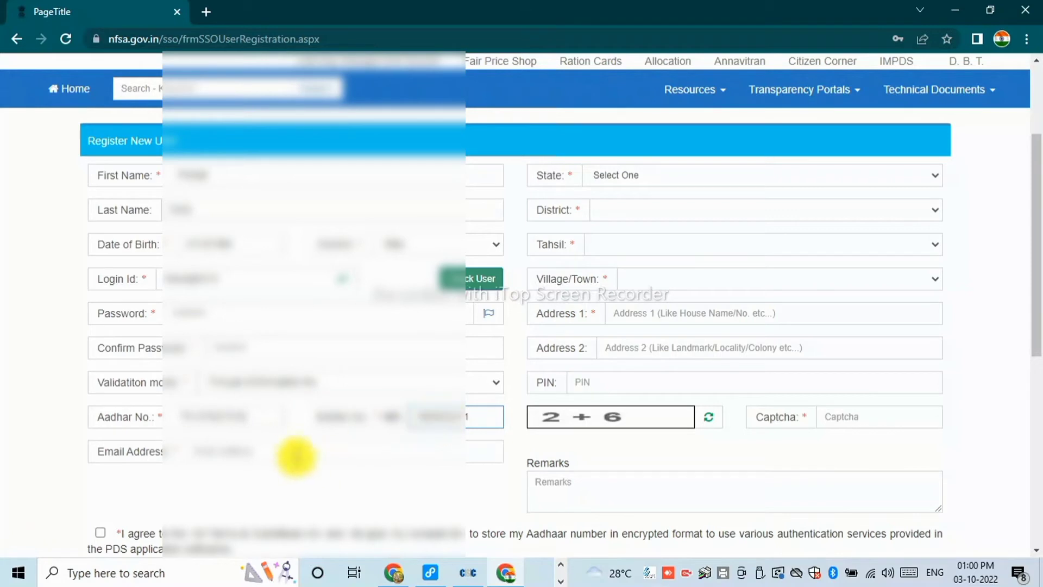
{"action": "left_click", "coordinate": [295, 449]}
{"action": "type", "text": "adi"}
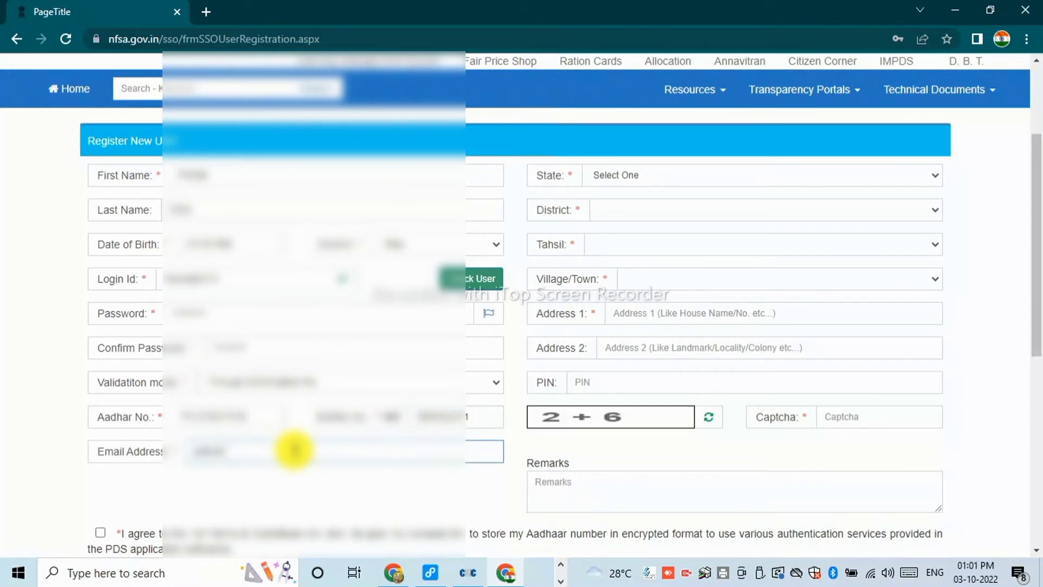
Set the location to Assam, BARPETA, Sarthebari, village Balapara, and enter Address 1.
{"action": "scroll", "coordinate": [568, 345], "scroll_direction": "up", "scroll_amount": 3}
{"action": "left_click", "coordinate": [682, 328]}
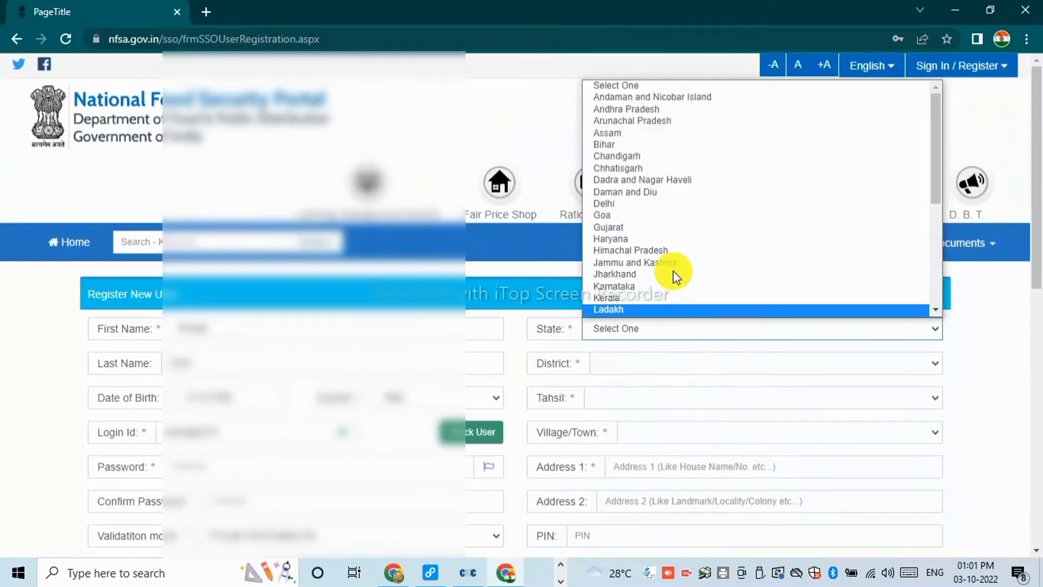
{"action": "left_click", "coordinate": [652, 132]}
{"action": "scroll", "coordinate": [617, 408], "scroll_direction": "down", "scroll_amount": 3}
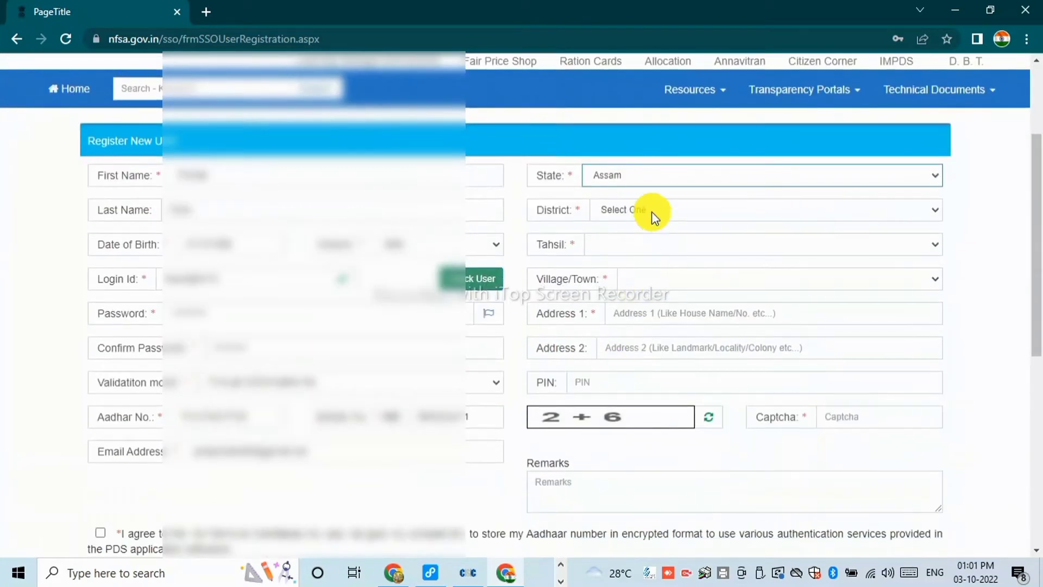
{"action": "left_click", "coordinate": [654, 216]}
{"action": "left_click", "coordinate": [654, 249]}
{"action": "left_click", "coordinate": [643, 244]}
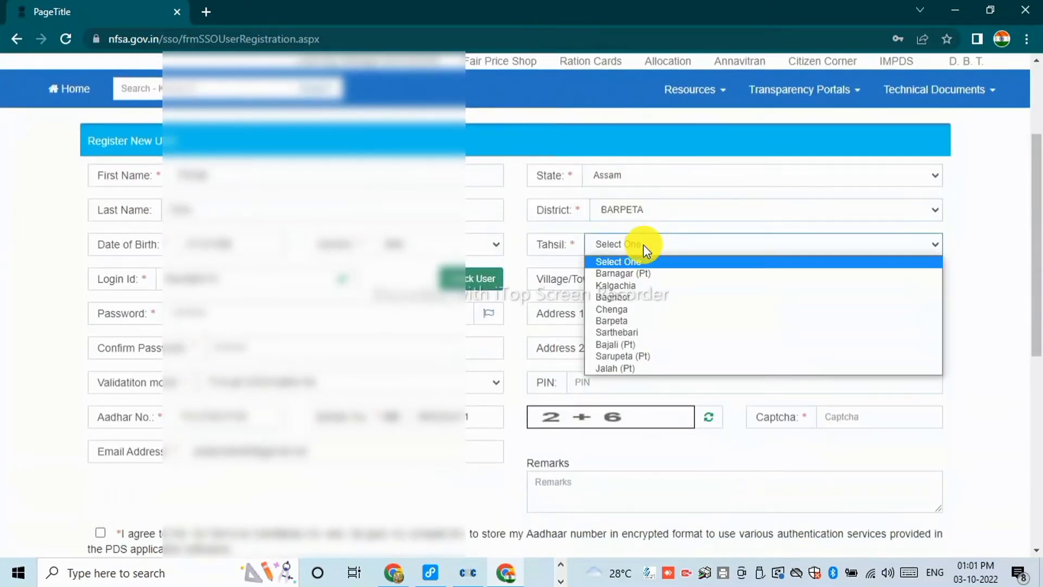
{"action": "left_click", "coordinate": [646, 332]}
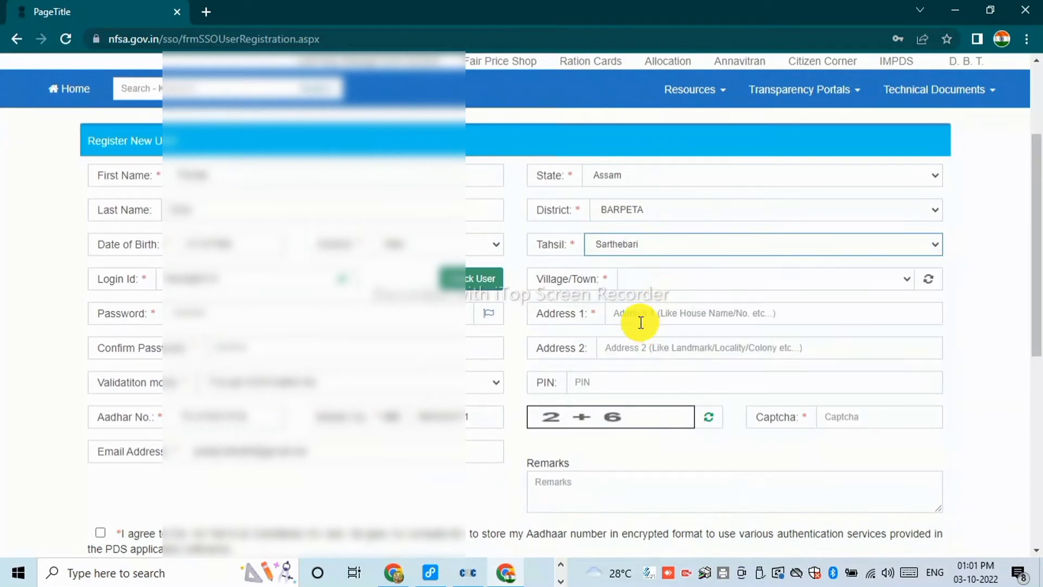
{"action": "left_click", "coordinate": [645, 279]}
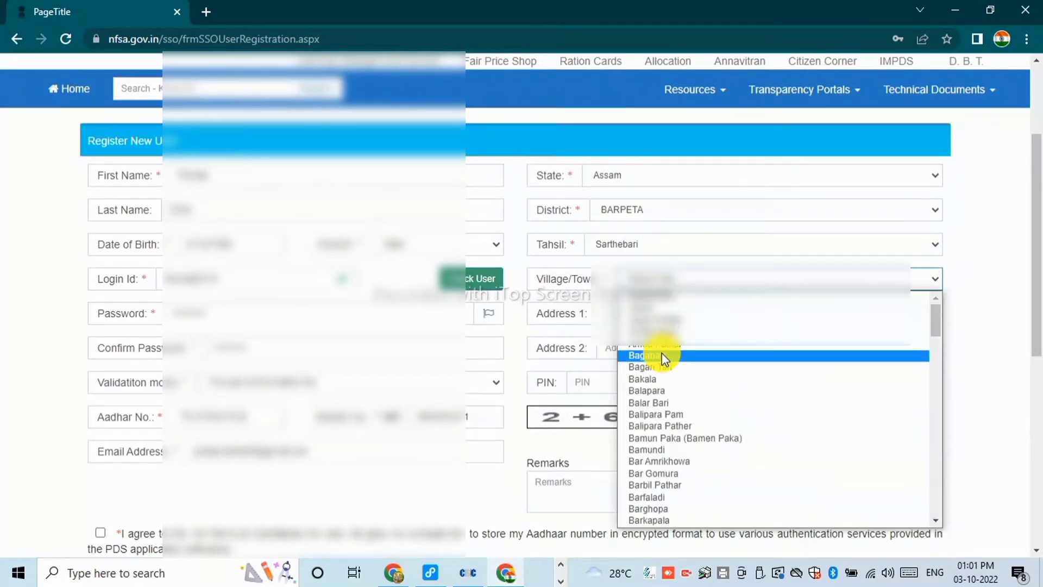
{"action": "key", "text": "Down"}
{"action": "key", "text": "Down"}
{"action": "key", "text": "Down"}
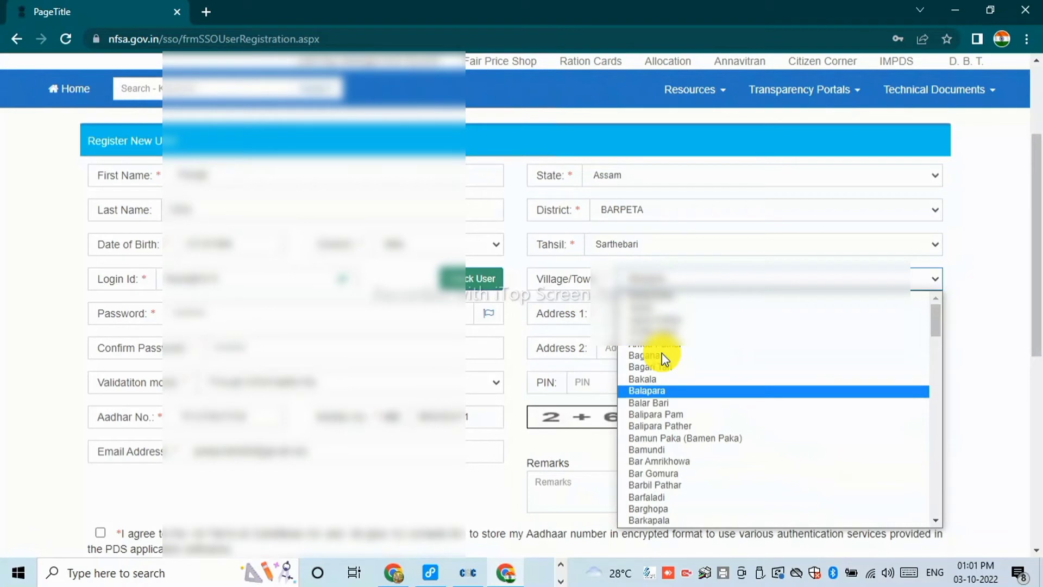
{"action": "key", "text": "Return"}
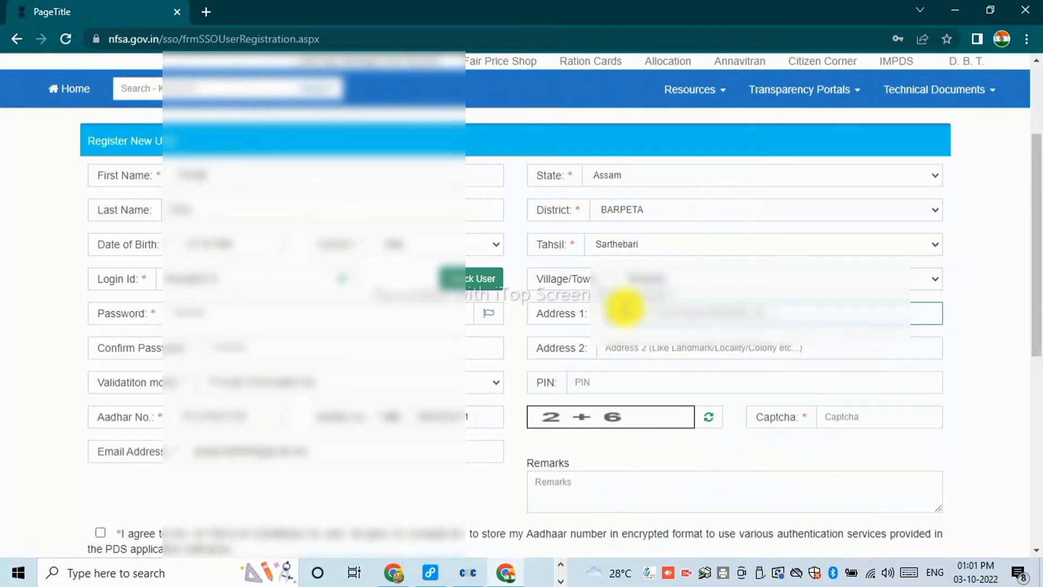
{"action": "type", "text": "B"}
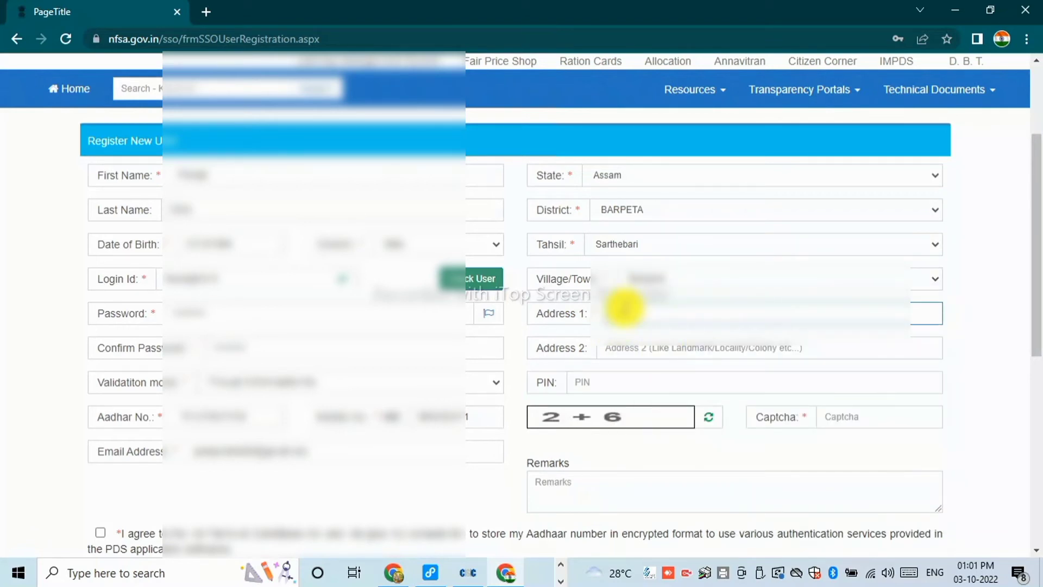
Enter PIN code 781375 and captcha answer 8.
{"action": "left_click", "coordinate": [627, 387]}
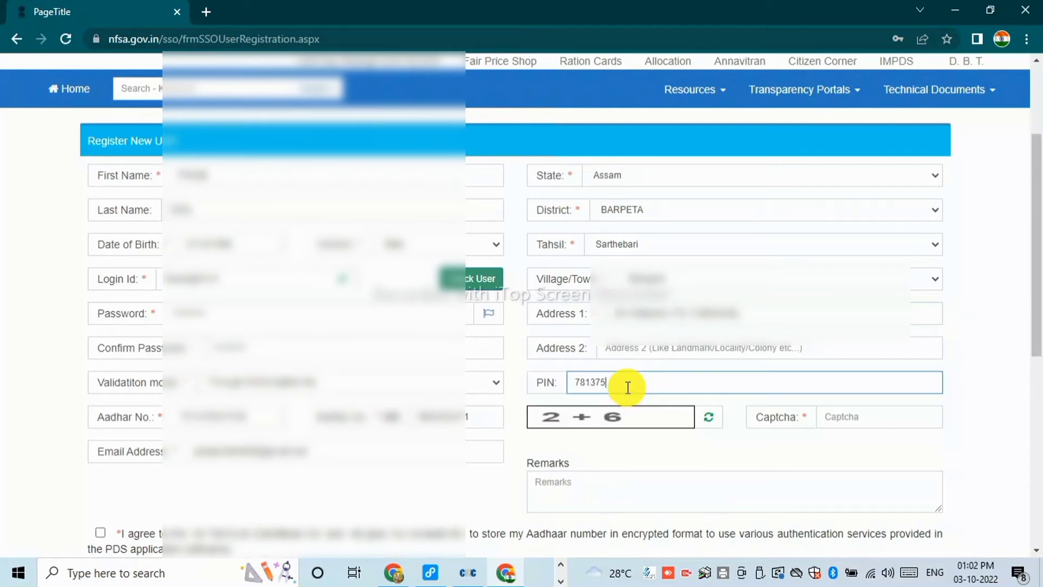
{"action": "left_click", "coordinate": [843, 417]}
{"action": "type", "text": "8"}
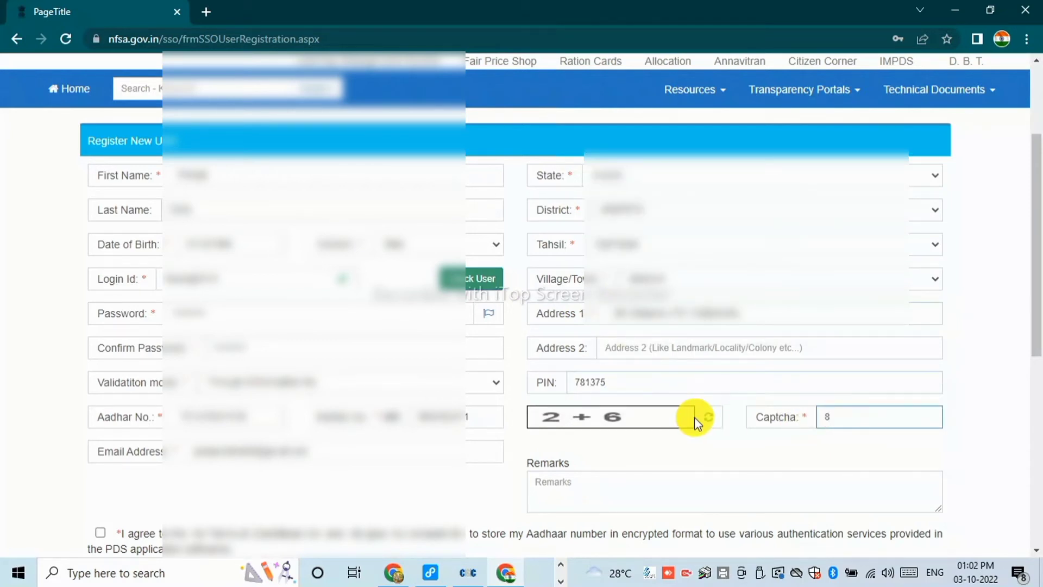
{"action": "scroll", "coordinate": [695, 416], "scroll_direction": "down", "scroll_amount": 3}
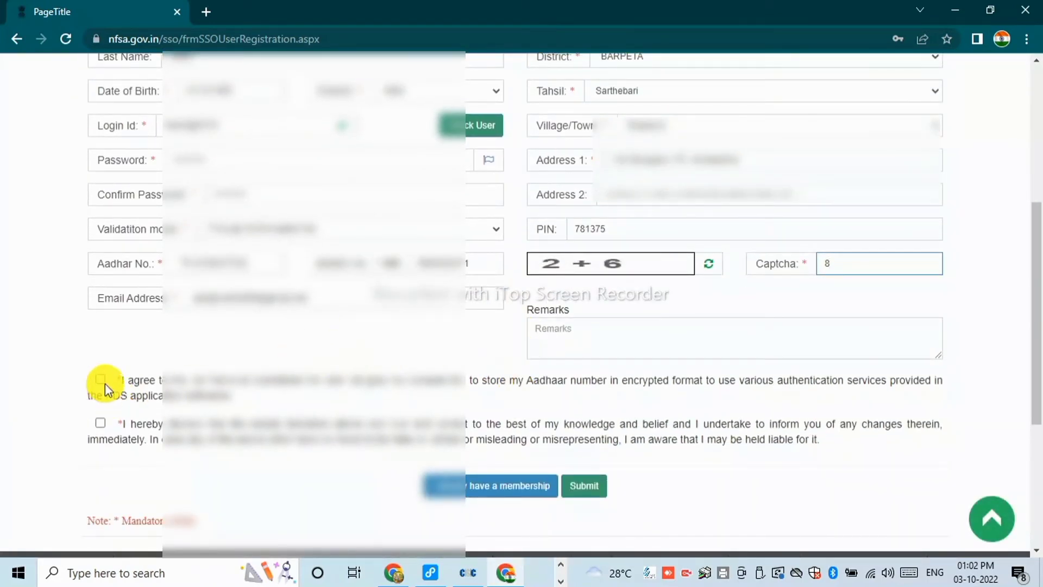
Tick both declarations, submit the filled registration form, and confirm proceeding.
{"action": "left_click", "coordinate": [101, 379]}
{"action": "left_click", "coordinate": [100, 422]}
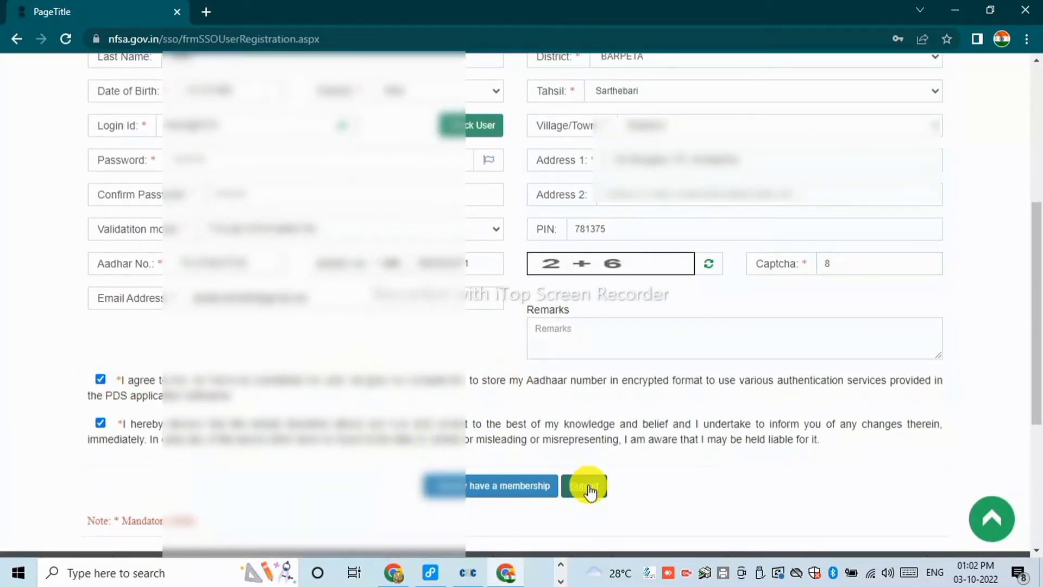
{"action": "left_click", "coordinate": [589, 491]}
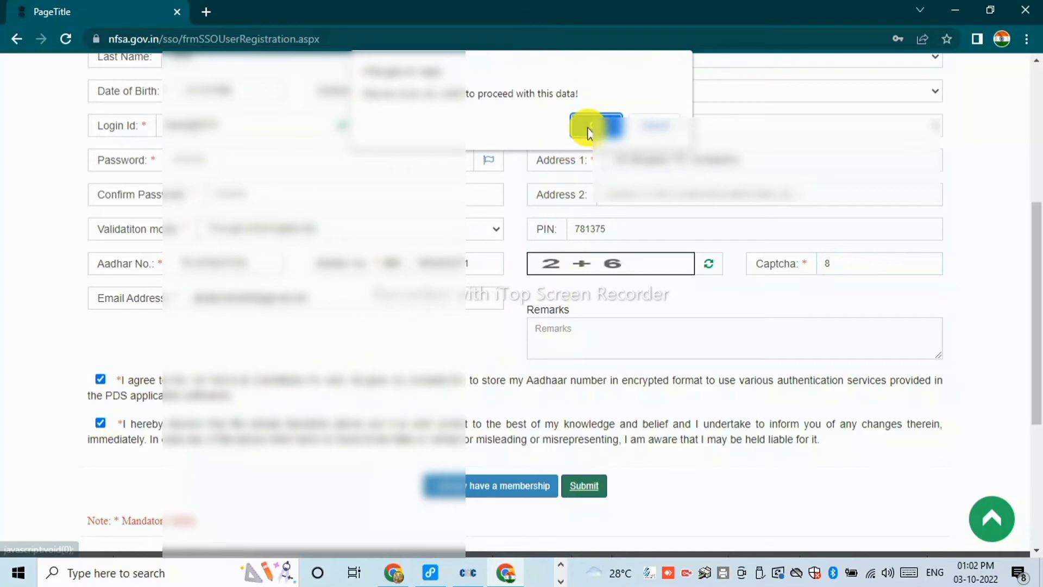
{"action": "left_click", "coordinate": [590, 129]}
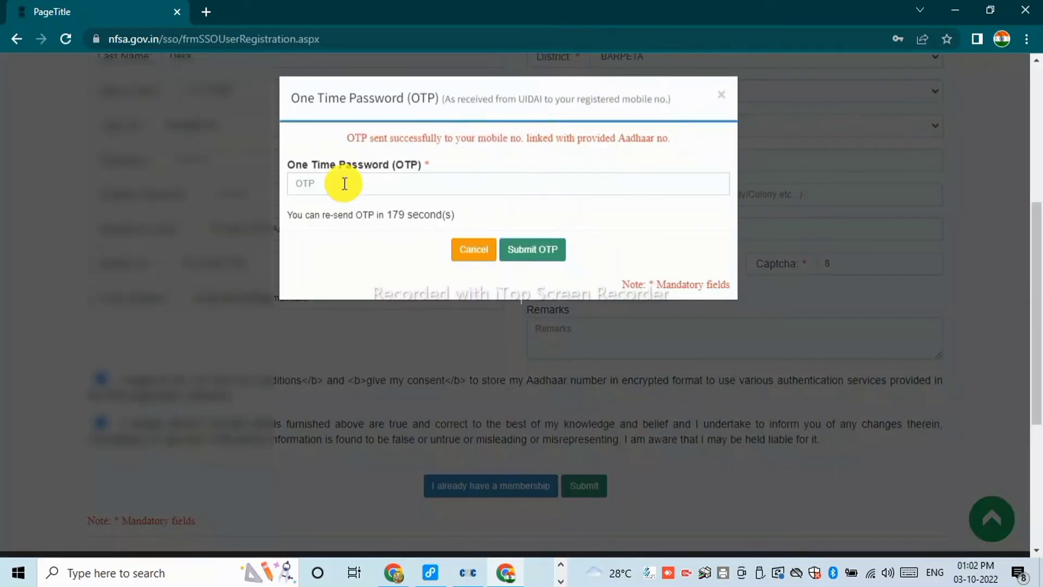
Enter and submit the OTP, then acknowledge the registration success message.
{"action": "left_click", "coordinate": [344, 190]}
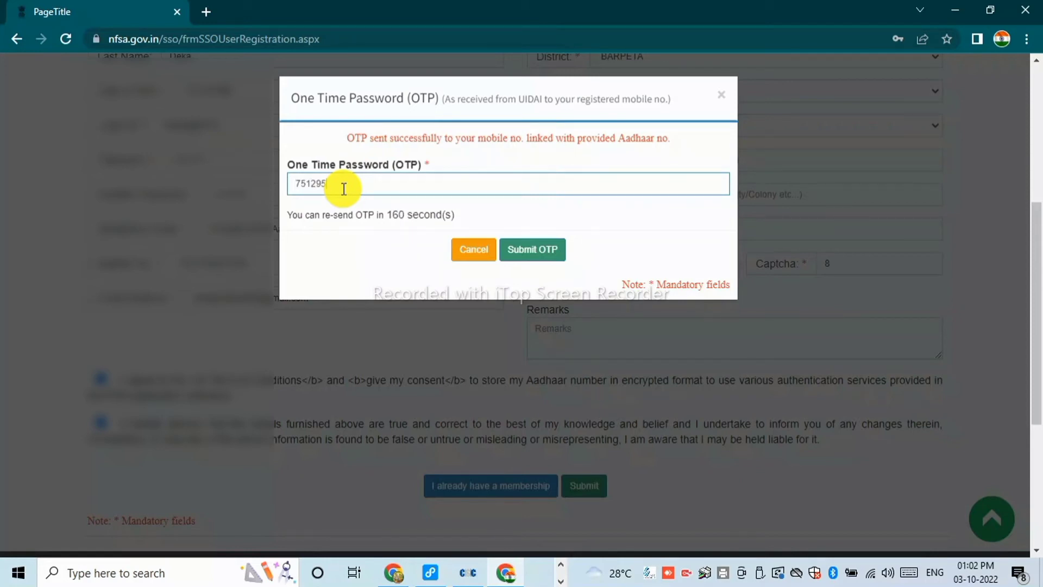
{"action": "left_click", "coordinate": [531, 251]}
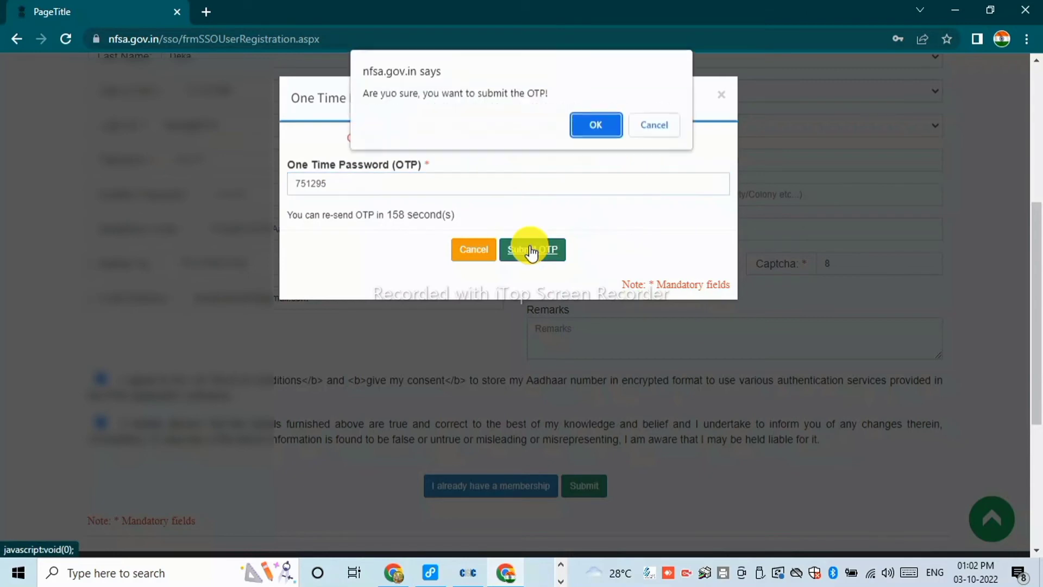
{"action": "left_click", "coordinate": [596, 125]}
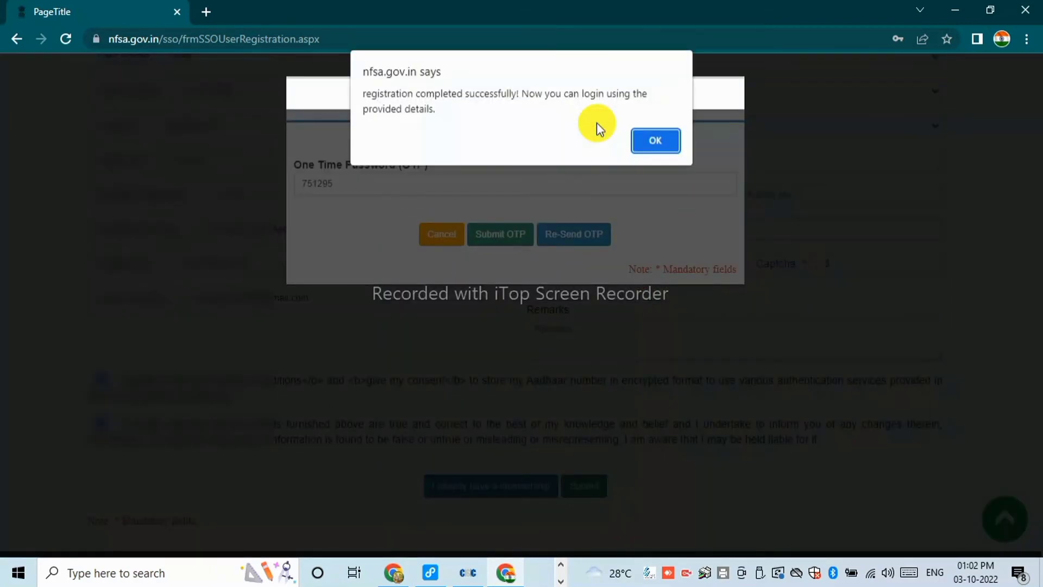
{"action": "left_click", "coordinate": [654, 143]}
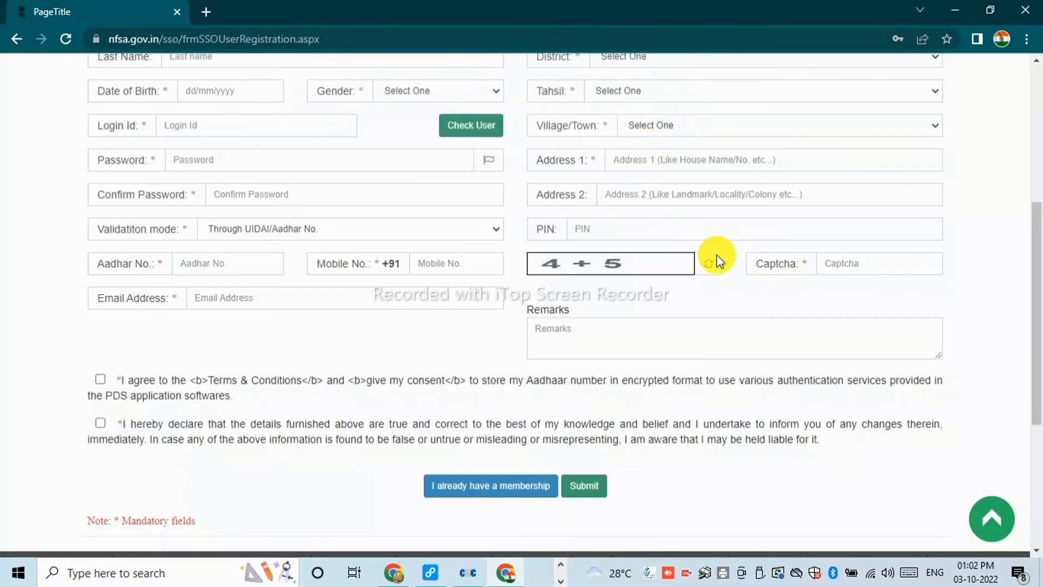
Sign in through Public Log In with the new Login Id, its password and the captcha.
{"action": "scroll", "coordinate": [716, 256], "scroll_direction": "up", "scroll_amount": 5}
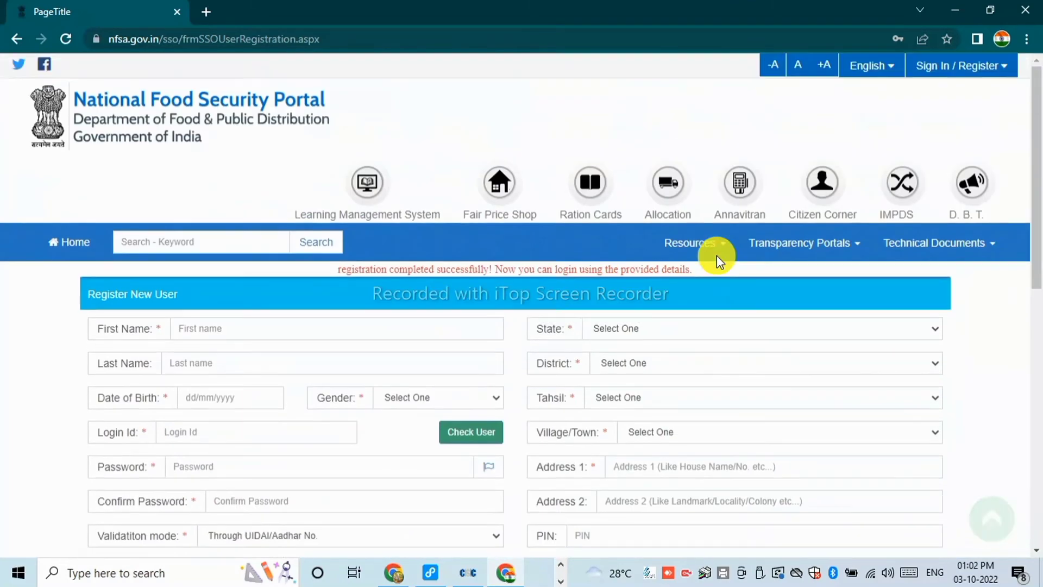
{"action": "left_click", "coordinate": [969, 68]}
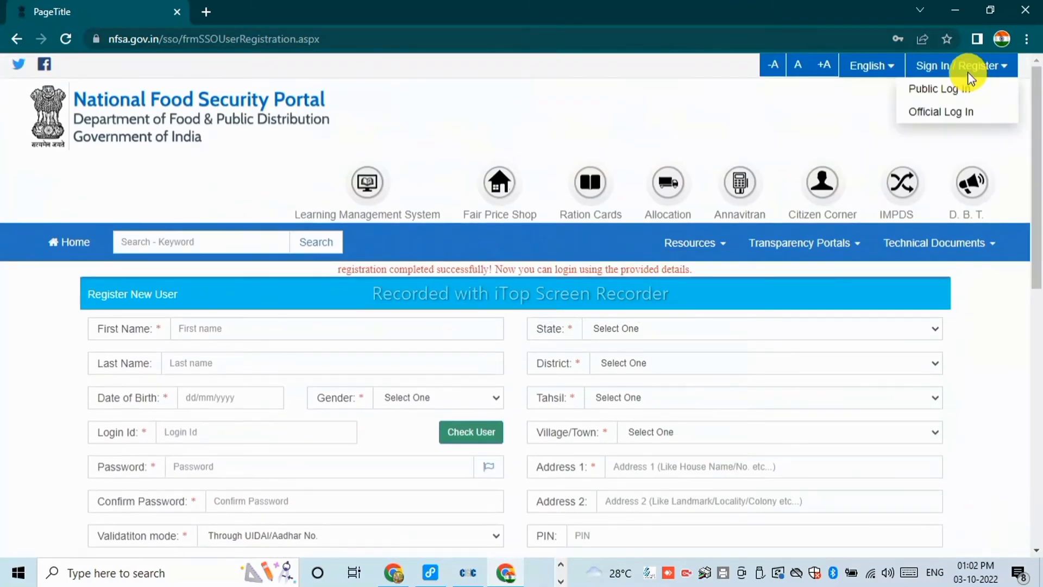
{"action": "left_click", "coordinate": [953, 96]}
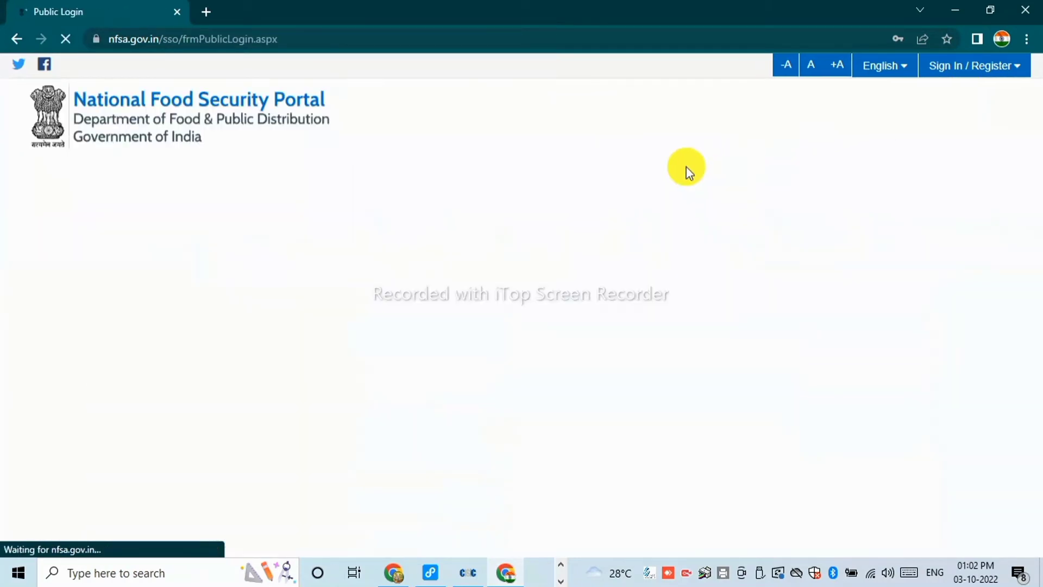
{"action": "scroll", "coordinate": [473, 291], "scroll_direction": "down", "scroll_amount": 4}
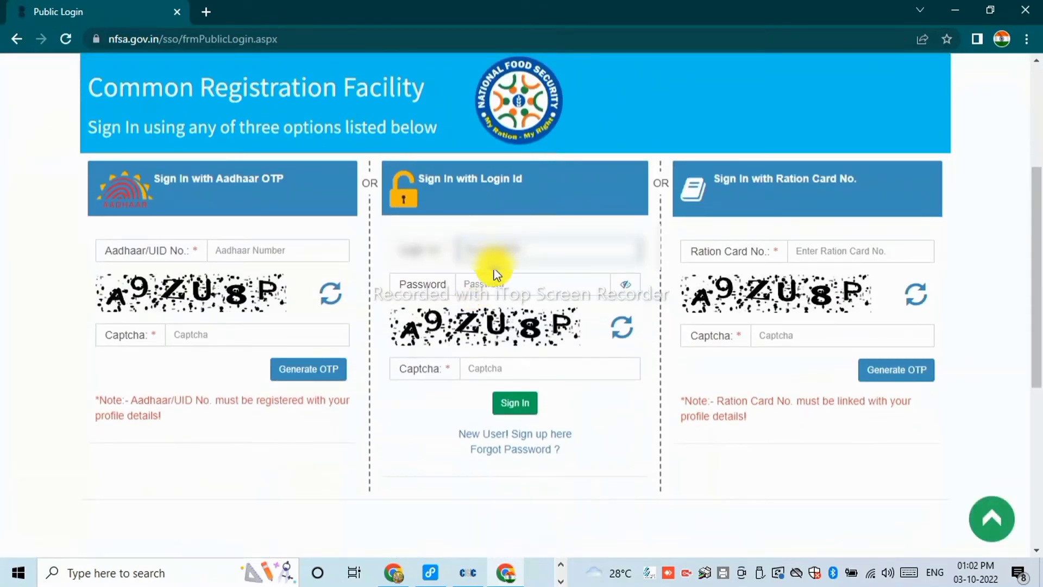
{"action": "left_click", "coordinate": [493, 288]}
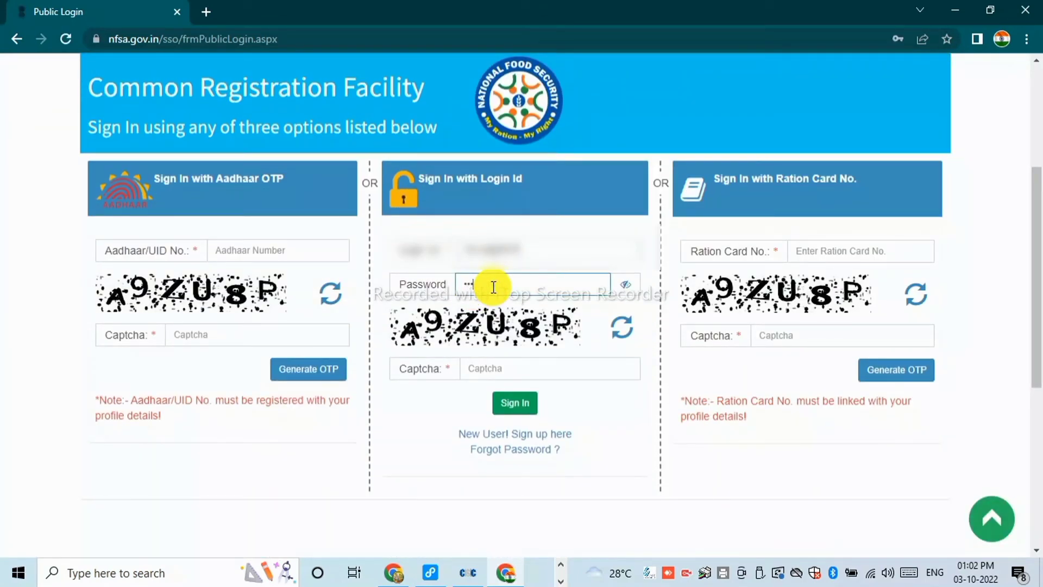
{"action": "type", "text": "•••••"}
{"action": "left_click", "coordinate": [500, 368]}
{"action": "type", "text": "A"}
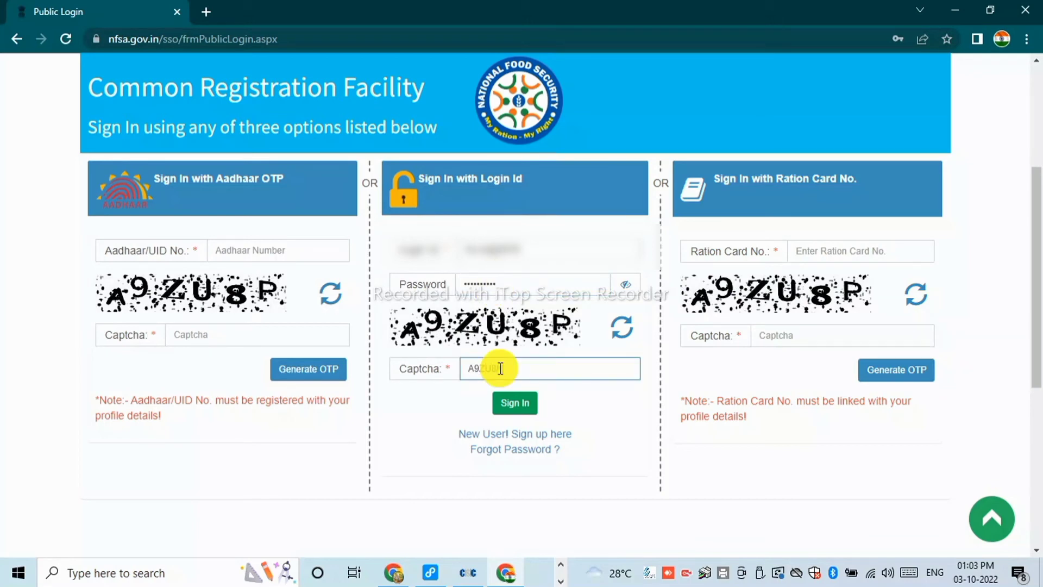
{"action": "type", "text": "9ZU8P"}
{"action": "left_click", "coordinate": [515, 403]}
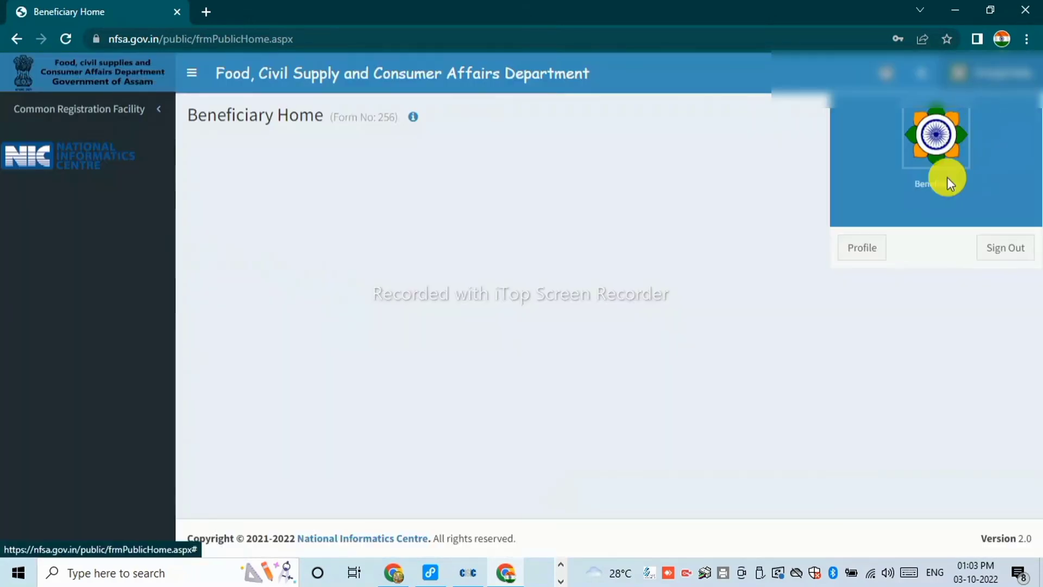
Start a New Registration under Common Registration Facility with state Assam and review the form.
{"action": "left_click", "coordinate": [994, 70]}
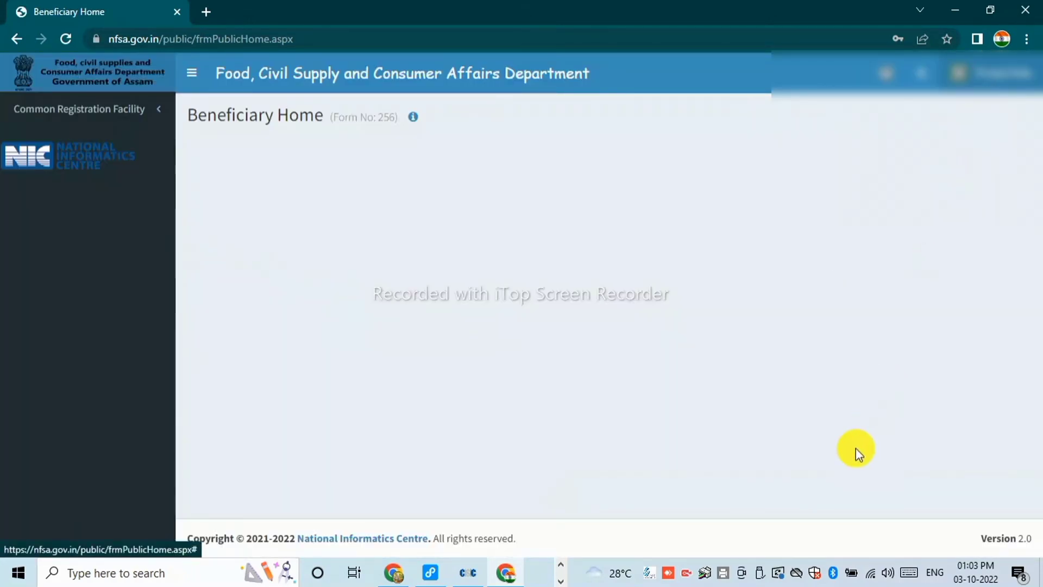
{"action": "left_click", "coordinate": [72, 109]}
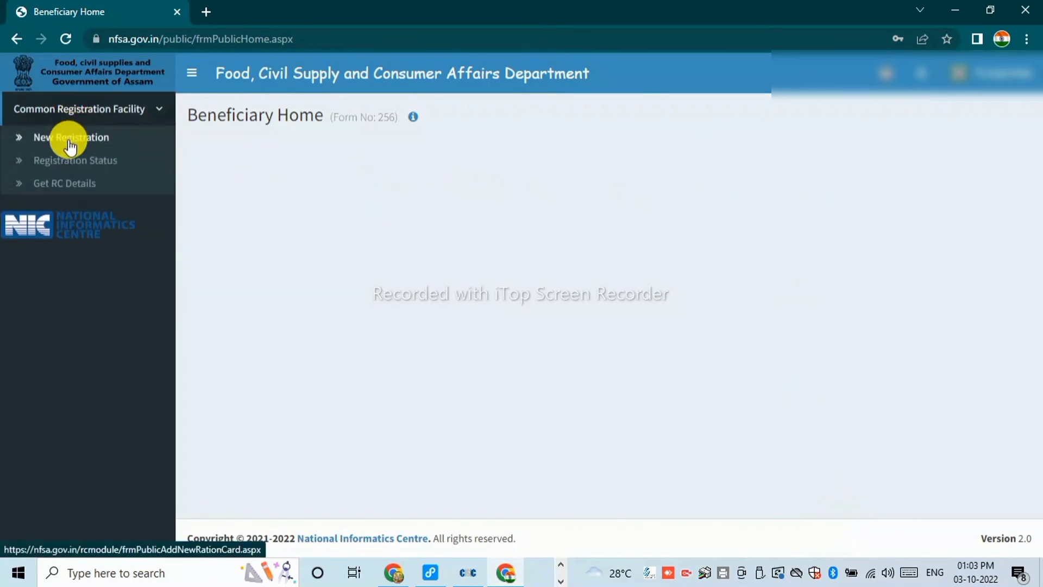
{"action": "left_click", "coordinate": [70, 140]}
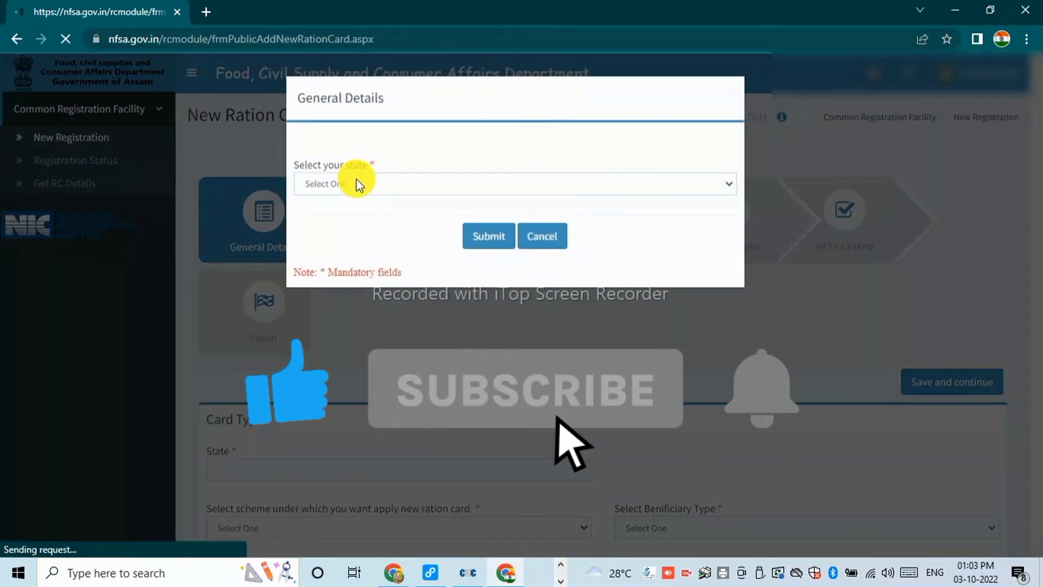
{"action": "left_click", "coordinate": [354, 184]}
{"action": "left_click", "coordinate": [337, 201]}
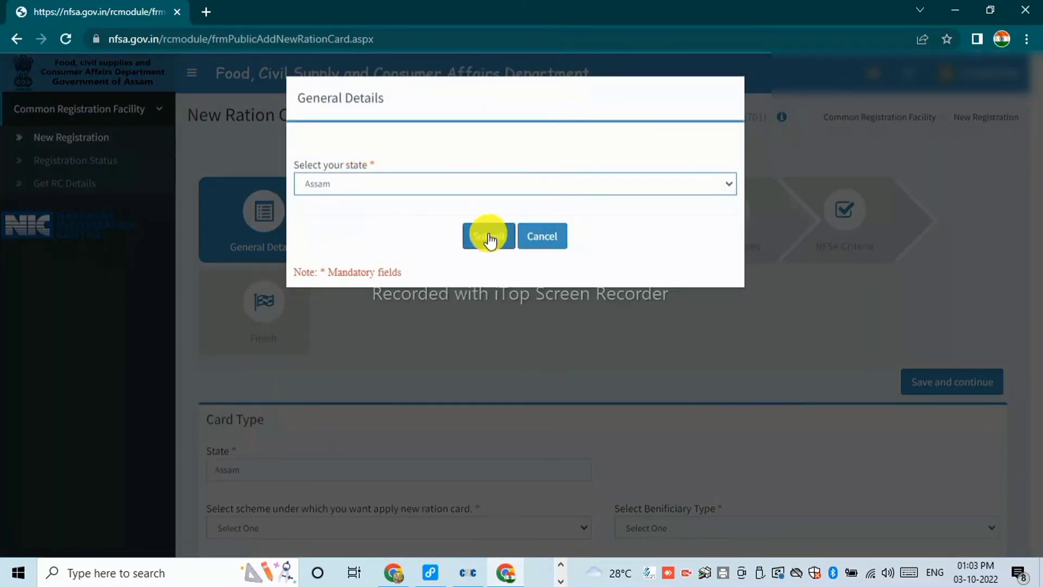
{"action": "left_click", "coordinate": [489, 236]}
{"action": "scroll", "coordinate": [401, 288], "scroll_direction": "down", "scroll_amount": 1}
{"action": "scroll", "coordinate": [365, 360], "scroll_direction": "down", "scroll_amount": 8}
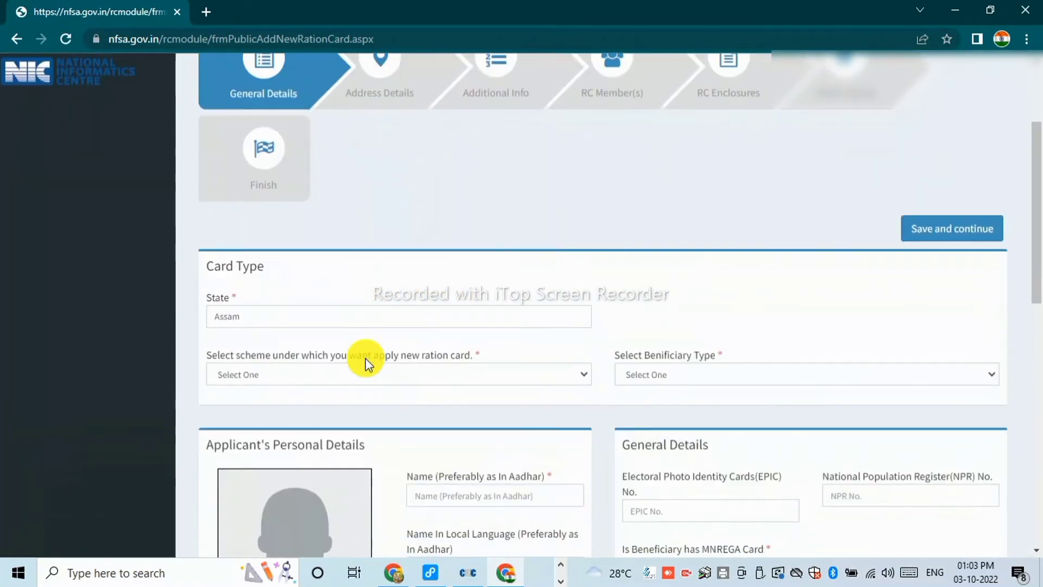
{"action": "scroll", "coordinate": [367, 358], "scroll_direction": "down", "scroll_amount": 4}
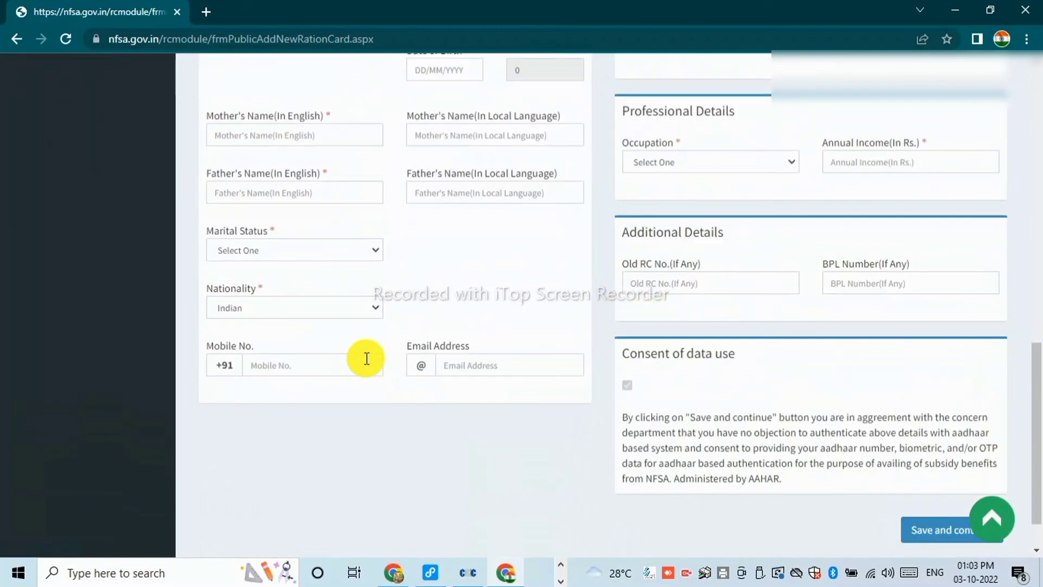
{"action": "scroll", "coordinate": [367, 358], "scroll_direction": "up", "scroll_amount": 13}
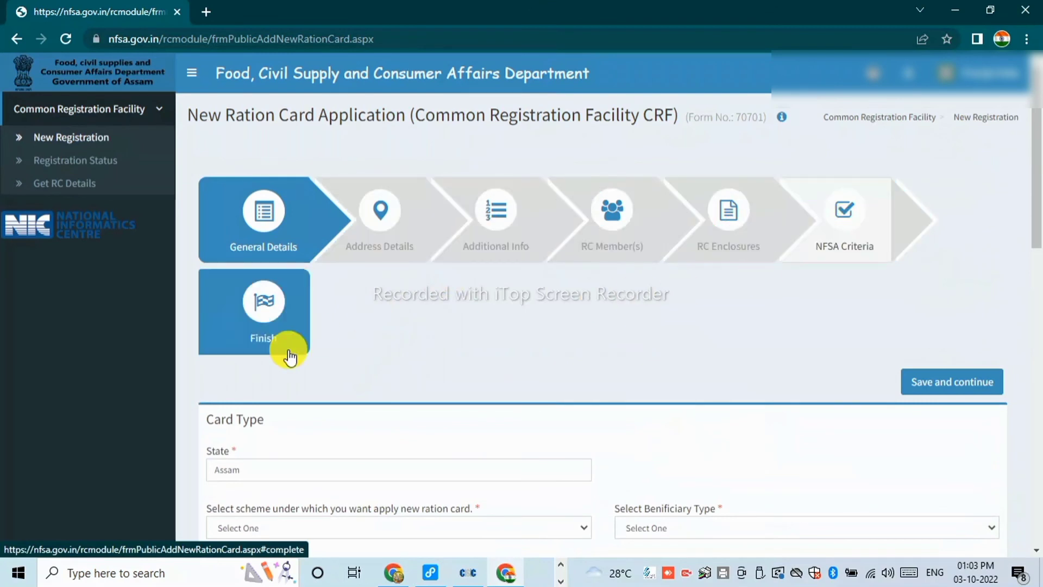
Review Registration Status across the Draft, Pending for Approval and Rejected tabs.
{"action": "left_click", "coordinate": [103, 159]}
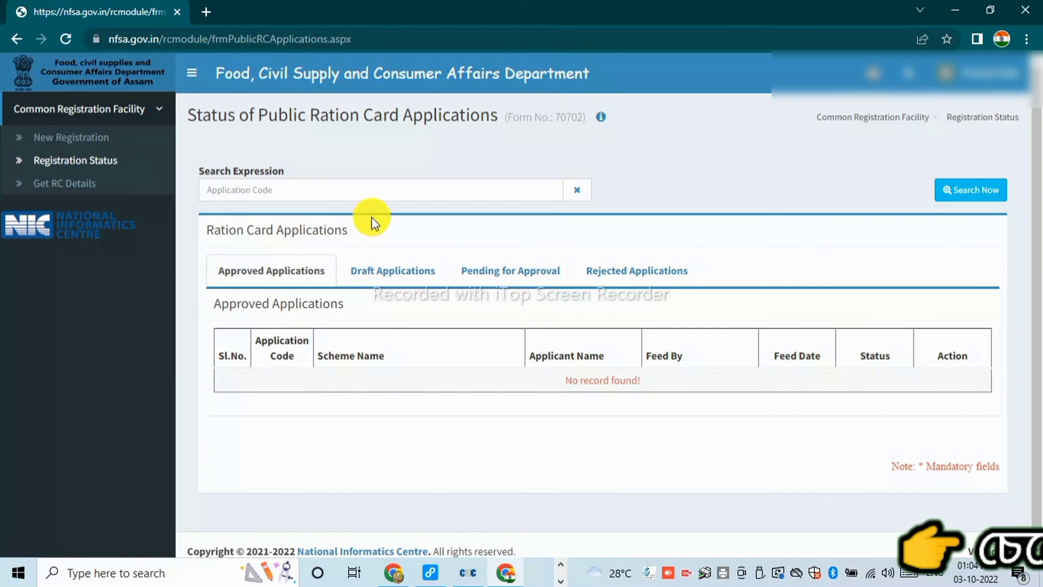
{"action": "left_click", "coordinate": [394, 271]}
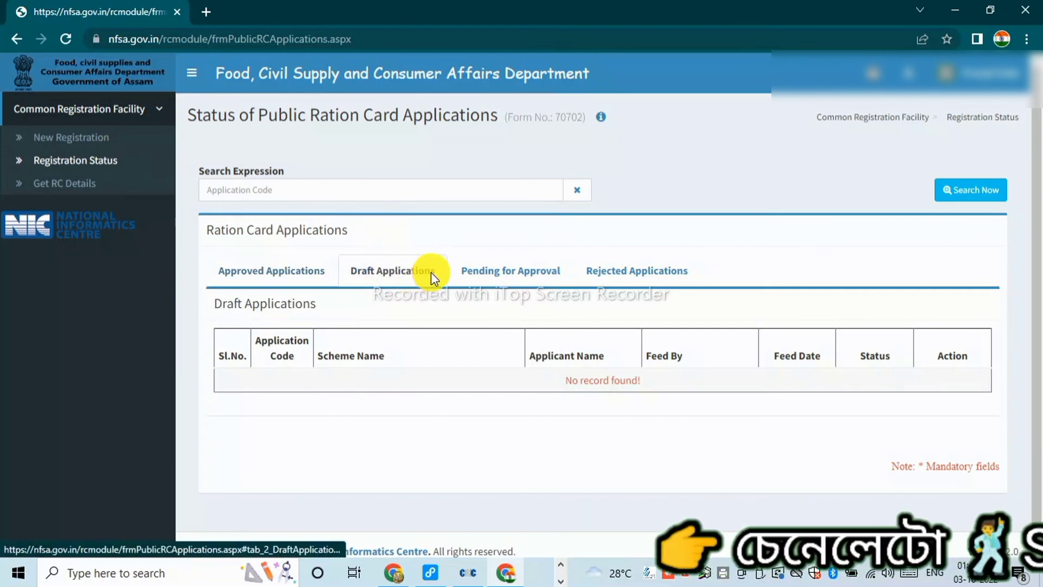
{"action": "left_click", "coordinate": [491, 271]}
{"action": "left_click", "coordinate": [603, 271]}
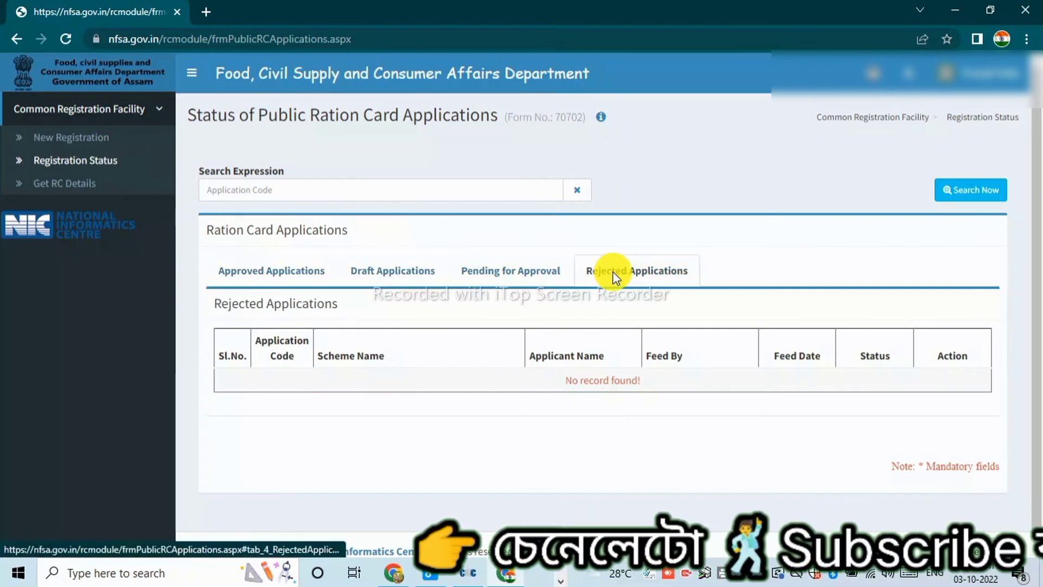
Open Get RC Details, keep the Ration Card No. search type, and focus the search field.
{"action": "left_click", "coordinate": [71, 193]}
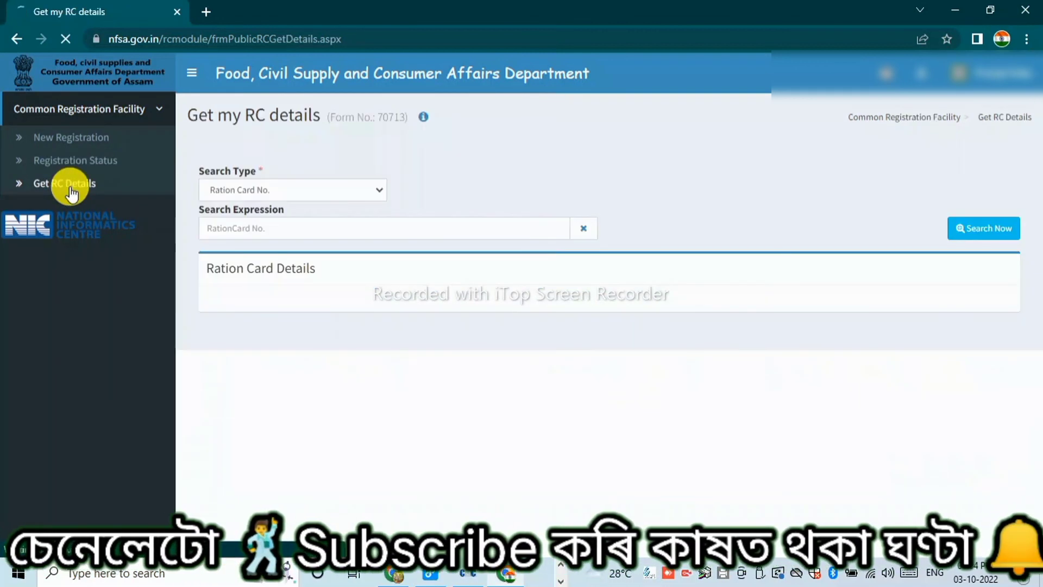
{"action": "left_click", "coordinate": [233, 191]}
{"action": "left_click", "coordinate": [233, 191]}
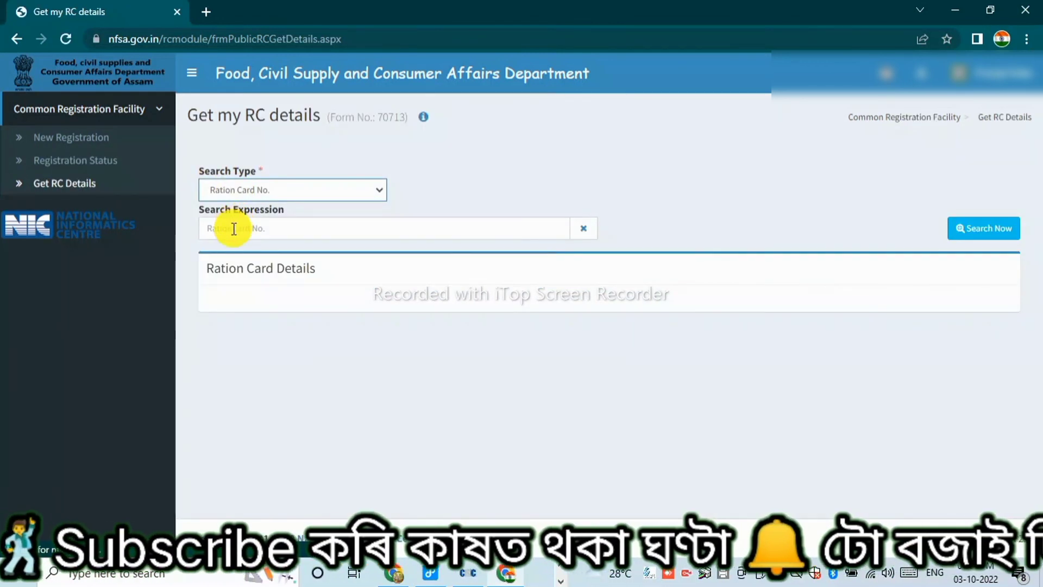
{"action": "left_click", "coordinate": [231, 227]}
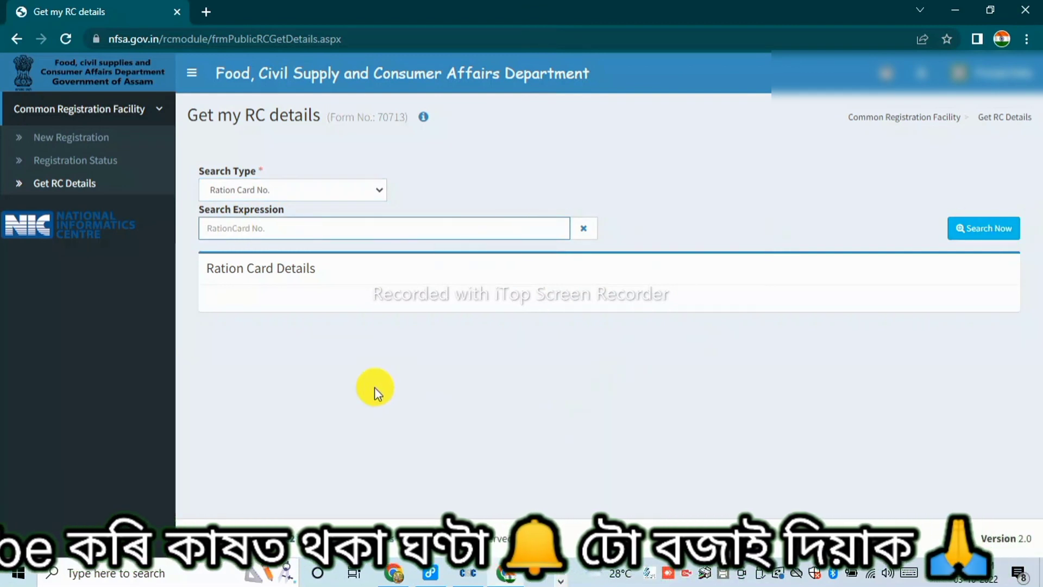